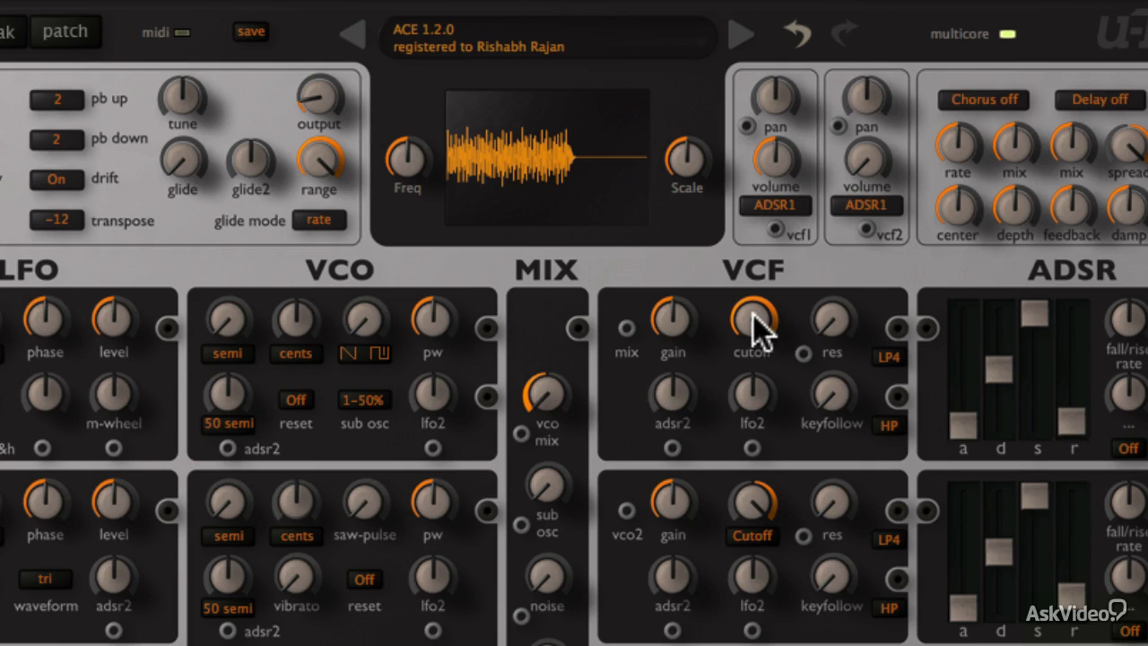
- Lower the VCF1 cutoff from 150 to roughly 127 to darken the tone
{"action": "left_click_drag", "start_coordinate": [753, 315], "coordinate": [804, 335]}
- Sweep VCF1 cutoff and resonance alternately, ending near cutoff 66 and resonance 45
{"action": "left_click_drag", "start_coordinate": [831, 322], "coordinate": [826, 165]}
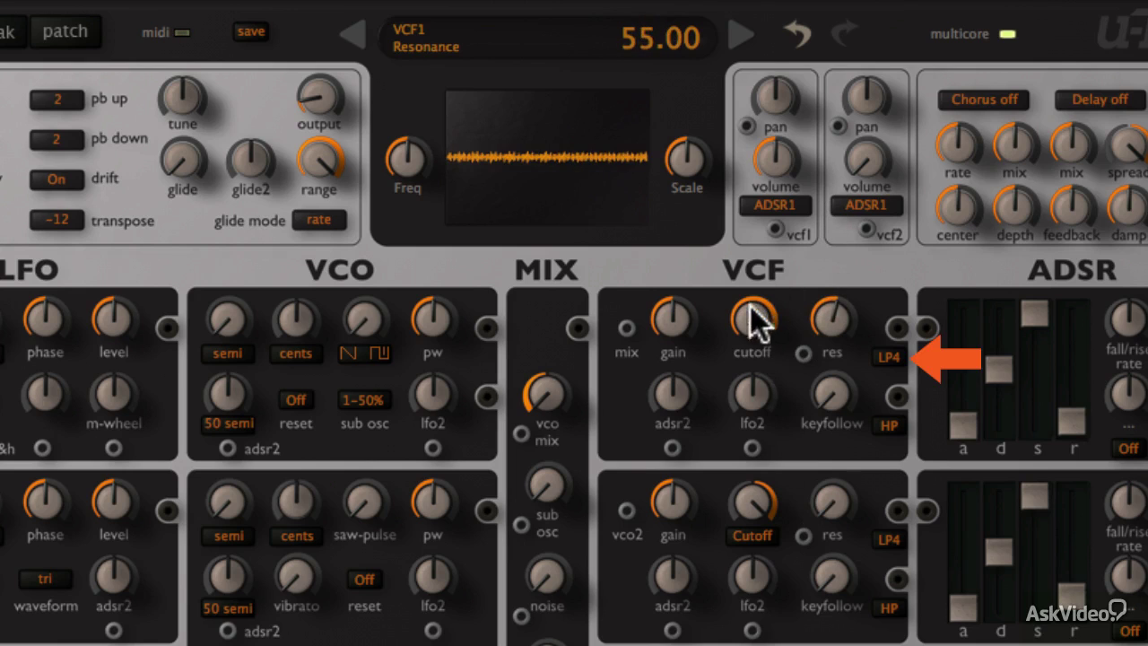
{"action": "left_click_drag", "start_coordinate": [747, 314], "coordinate": [749, 381]}
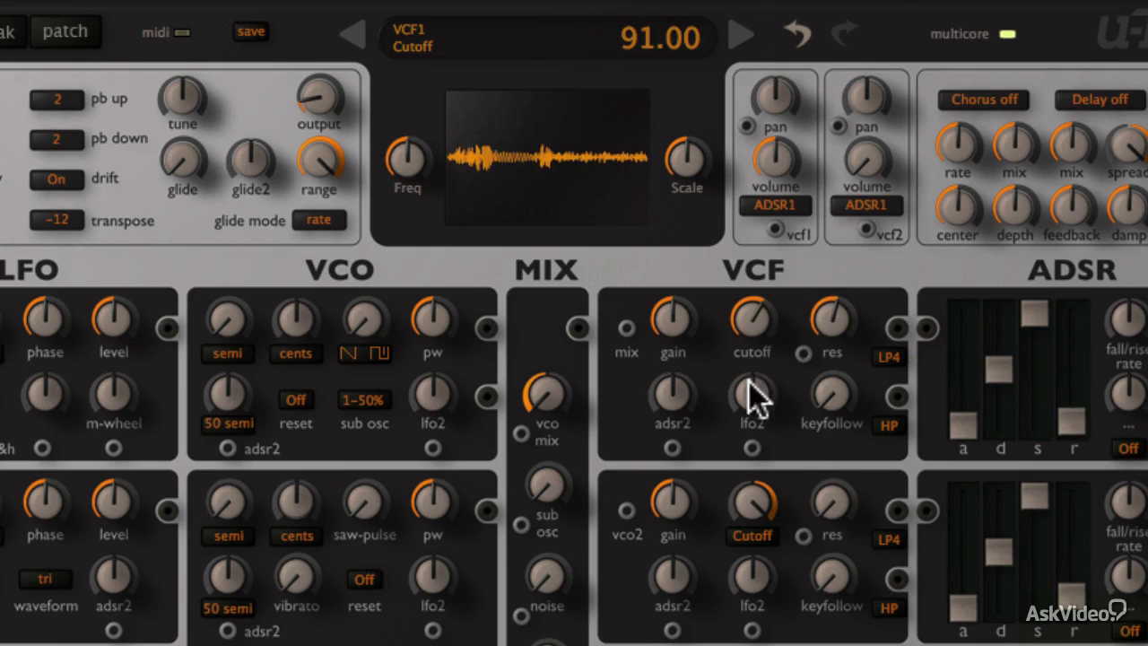
{"action": "left_click_drag", "start_coordinate": [836, 309], "coordinate": [844, 352]}
{"action": "left_click_drag", "start_coordinate": [769, 354], "coordinate": [831, 257]}
{"action": "mouse_move", "coordinate": [749, 323]}
{"action": "left_mouse_down"}
{"action": "mouse_move", "coordinate": [742, 291]}
{"action": "mouse_move", "coordinate": [747, 310]}
{"action": "left_mouse_up"}
{"action": "left_click_drag", "start_coordinate": [832, 319], "coordinate": [839, 301]}
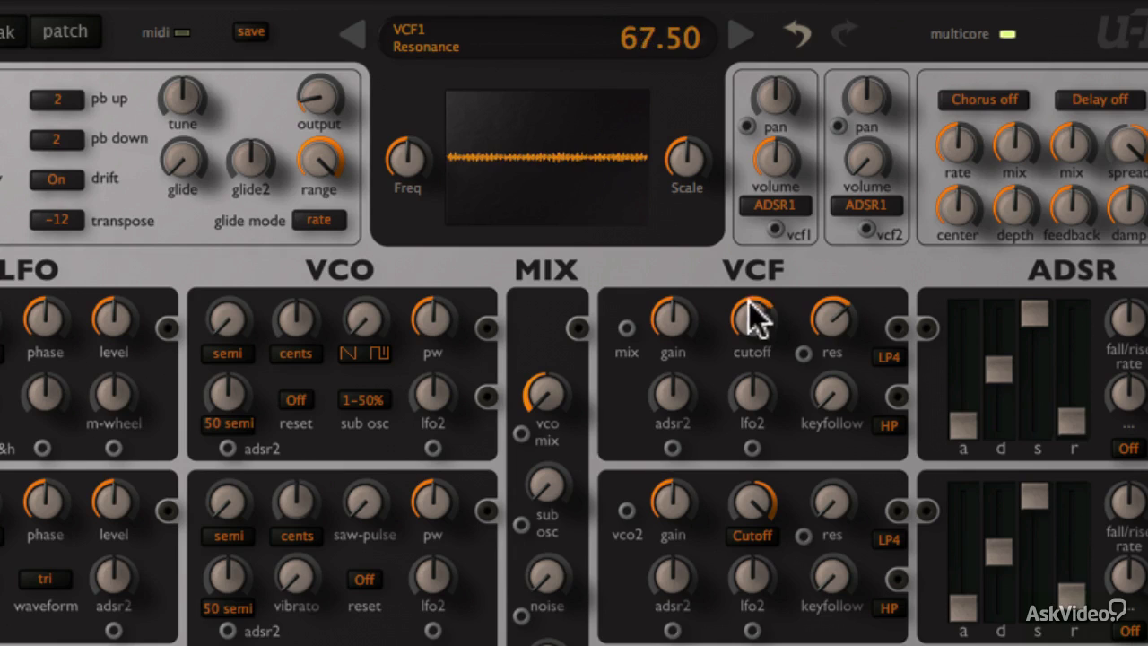
{"action": "left_click_drag", "start_coordinate": [749, 309], "coordinate": [837, 386]}
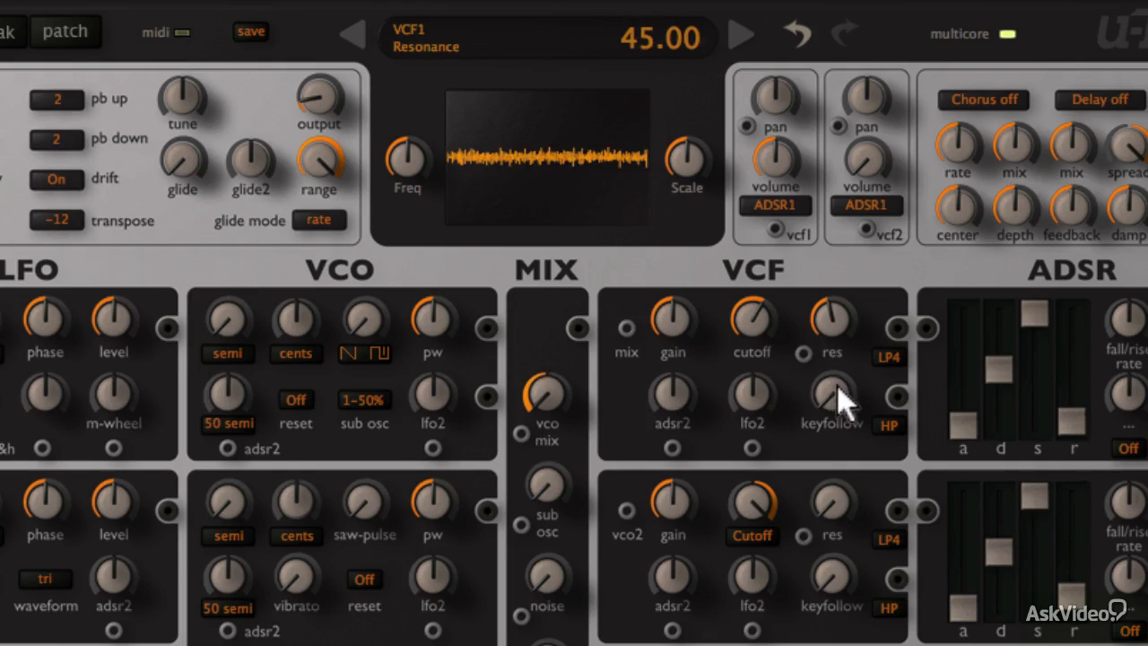
{"action": "mouse_move", "coordinate": [759, 328]}
{"action": "left_mouse_down"}
{"action": "mouse_move", "coordinate": [741, 280]}
{"action": "mouse_move", "coordinate": [750, 320]}
{"action": "left_mouse_up"}
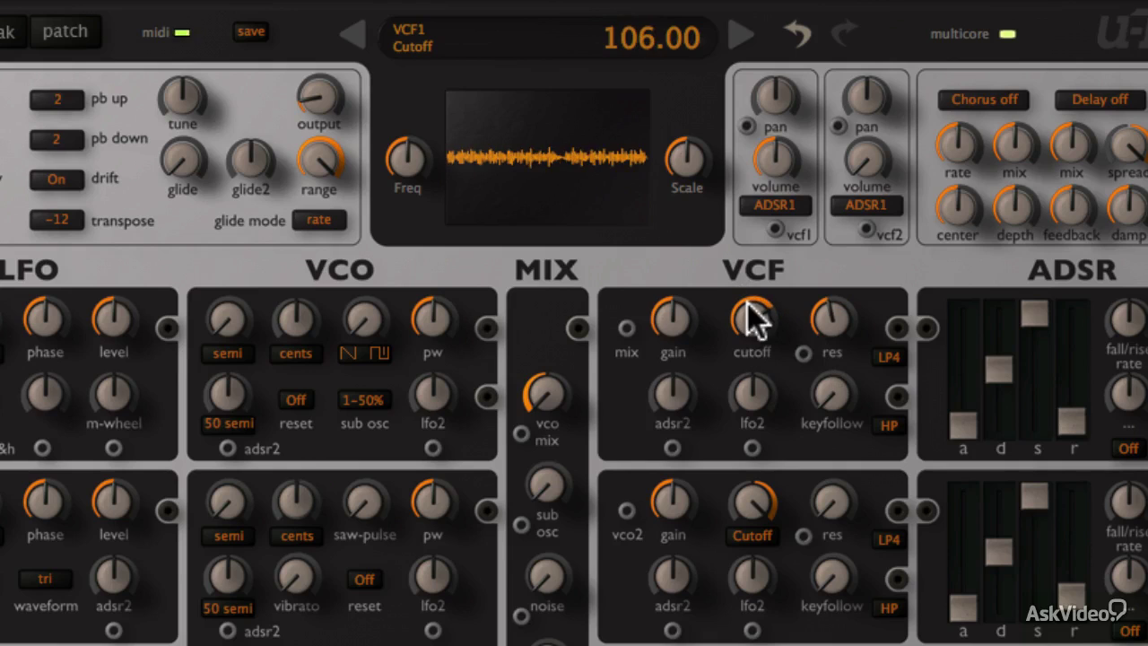
- Turn down VCF1 input gain, raise resonance to 65 and settle cutoff at 91
{"action": "left_click_drag", "start_coordinate": [673, 316], "coordinate": [711, 482]}
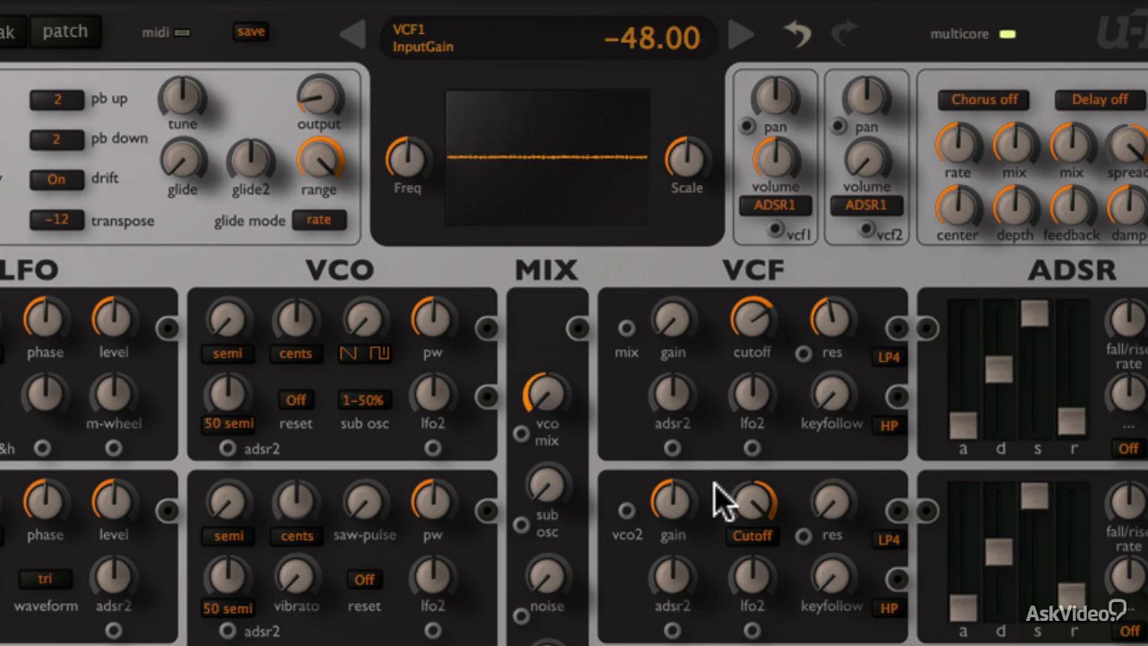
{"action": "left_click_drag", "start_coordinate": [833, 314], "coordinate": [827, 258]}
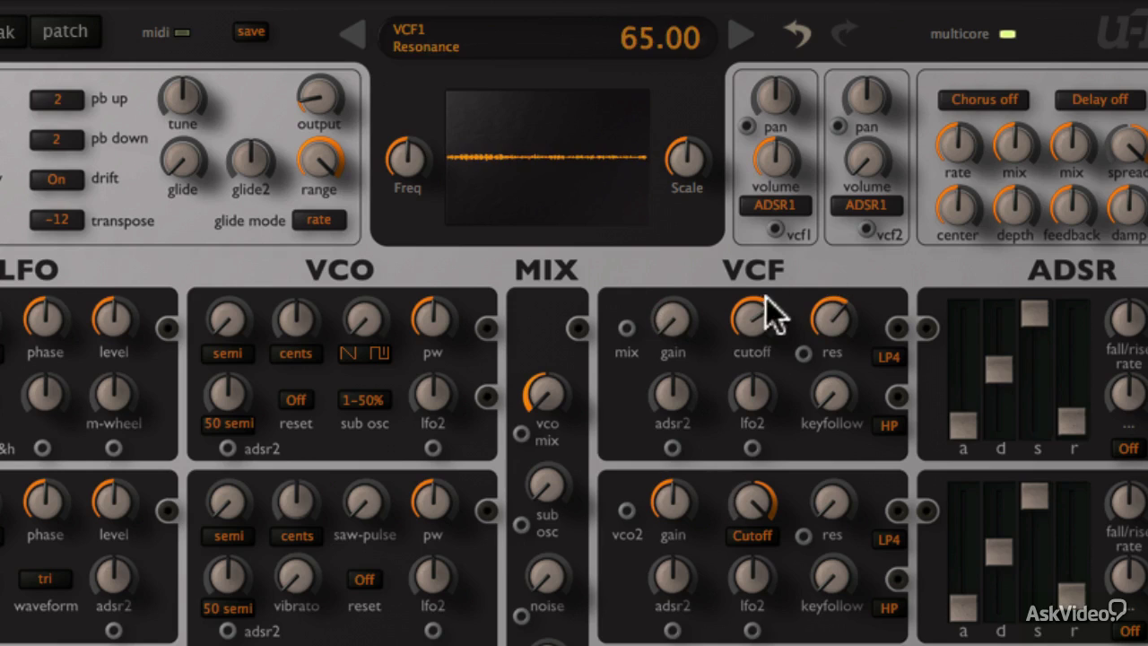
{"action": "left_click", "coordinate": [750, 314]}
{"action": "left_click_drag", "start_coordinate": [751, 316], "coordinate": [751, 338]}
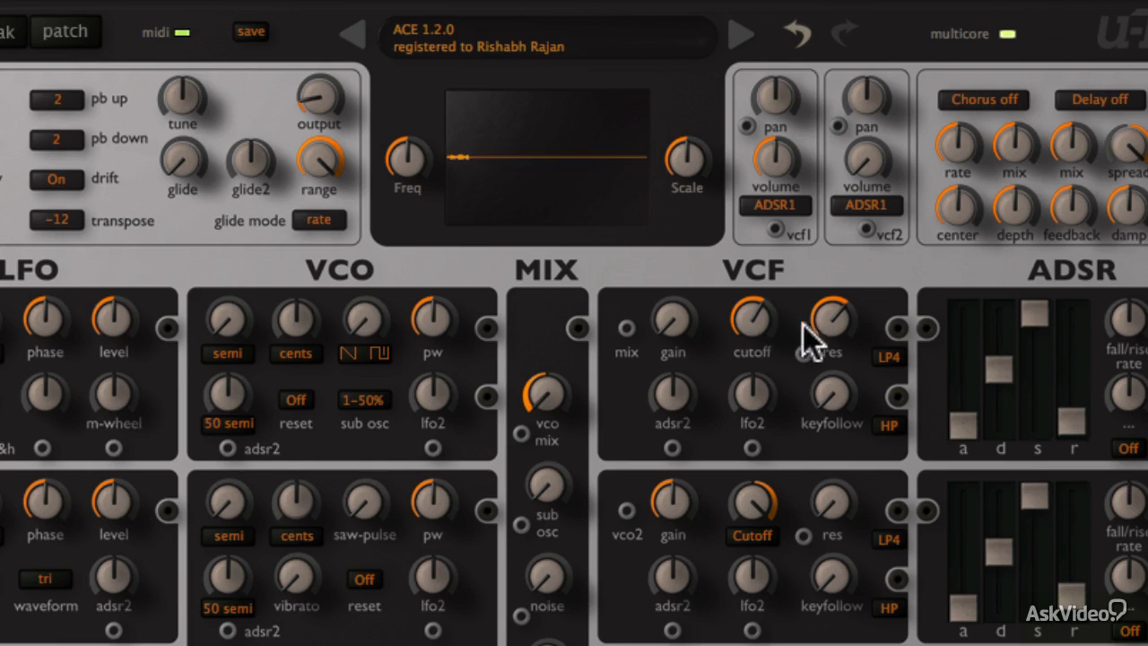
- Raise VCF1 resonance to about 71, key follow to 100, cutoff to 55, and scope Freq to -8
{"action": "left_click_drag", "start_coordinate": [828, 318], "coordinate": [811, 200]}
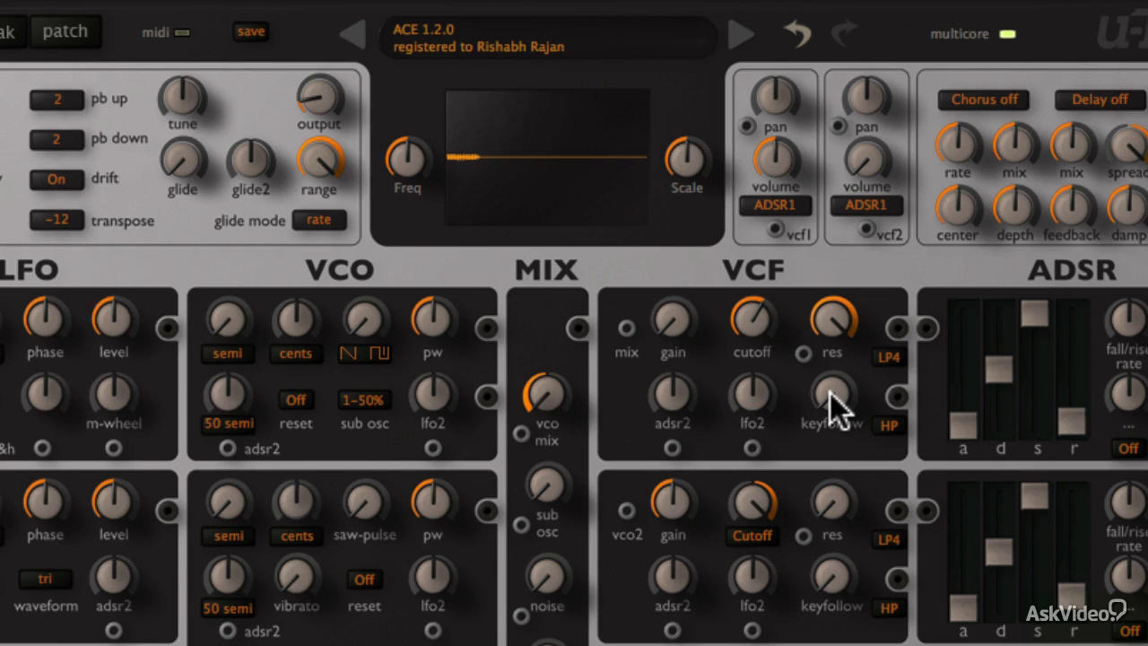
{"action": "left_click_drag", "start_coordinate": [829, 392], "coordinate": [836, 25]}
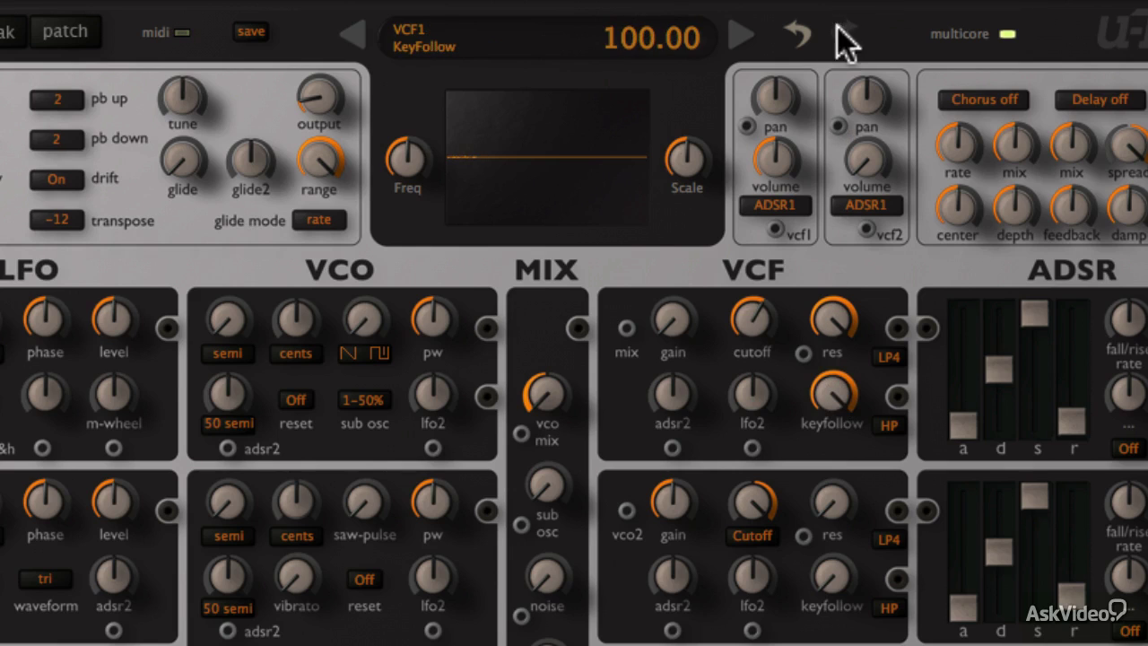
{"action": "left_click_drag", "start_coordinate": [746, 317], "coordinate": [765, 386]}
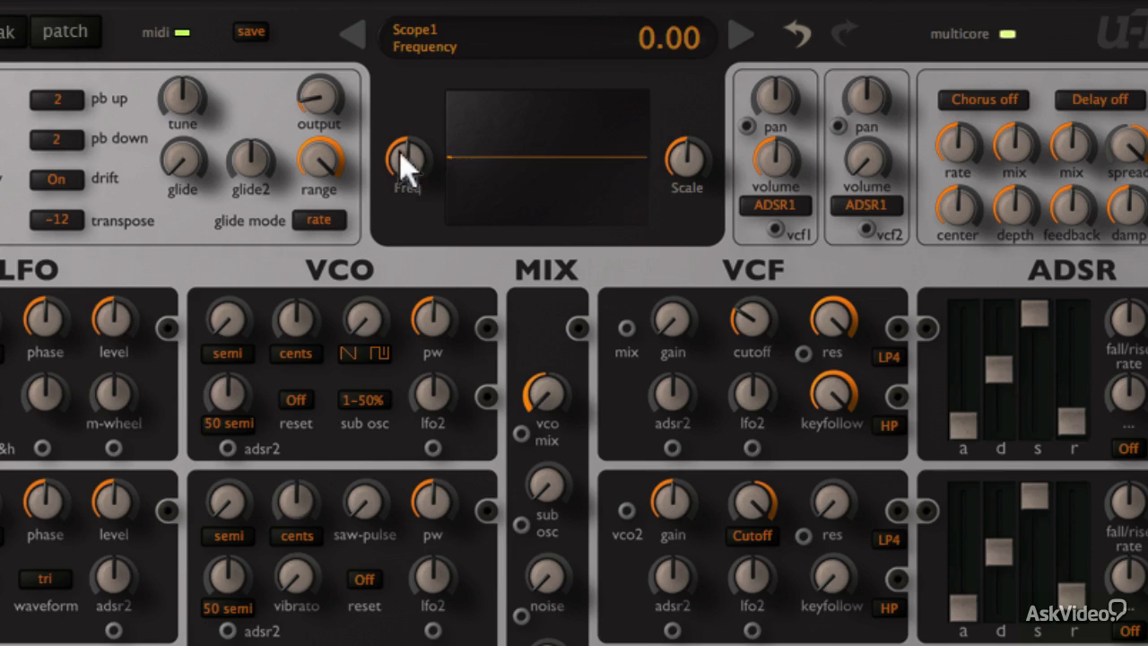
{"action": "left_click_drag", "start_coordinate": [399, 152], "coordinate": [400, 325]}
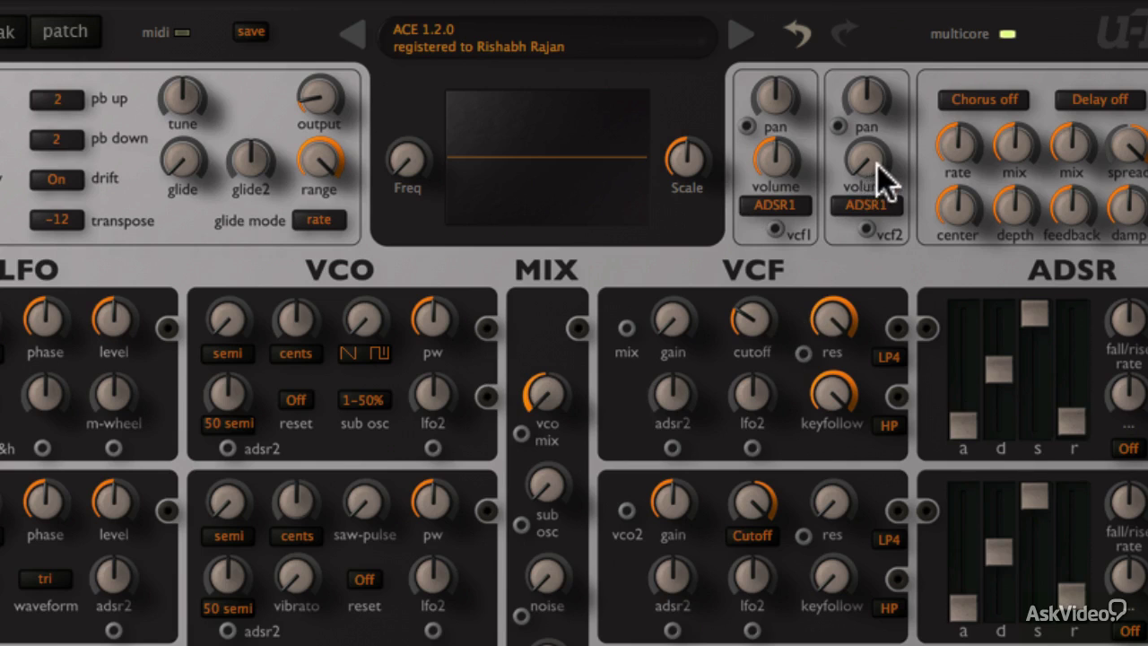
- Bring up the VCF2 output volume, retune the second oscillator's semitone, then ease VCF2 volume back
{"action": "left_click_drag", "start_coordinate": [868, 158], "coordinate": [858, 30]}
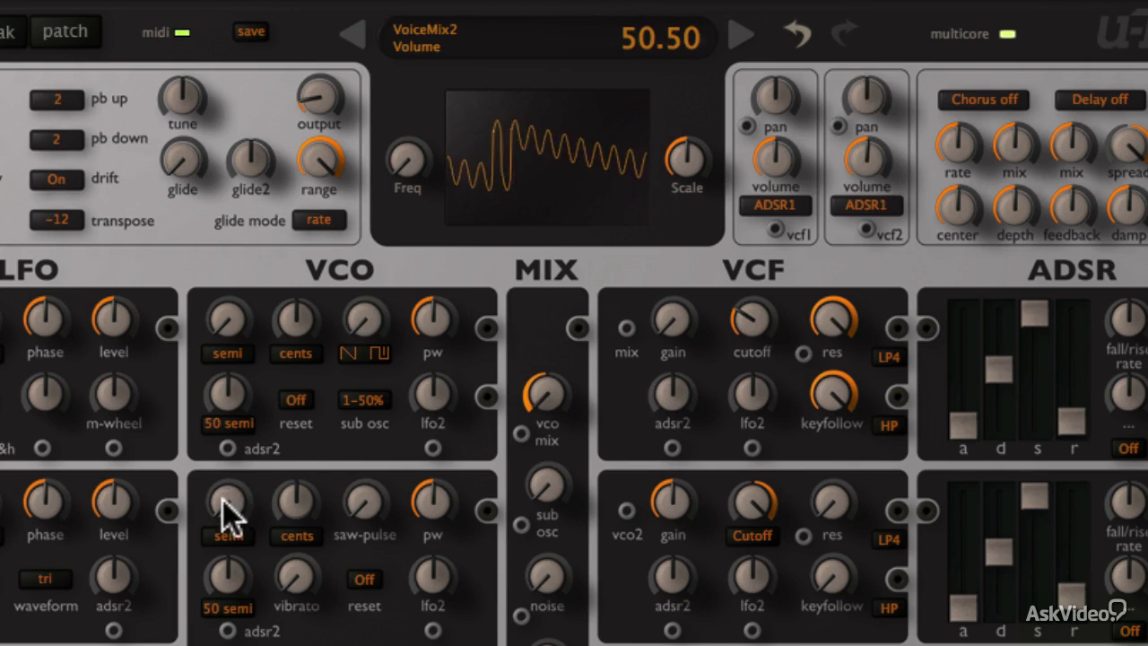
{"action": "left_click_drag", "start_coordinate": [225, 505], "coordinate": [209, 243]}
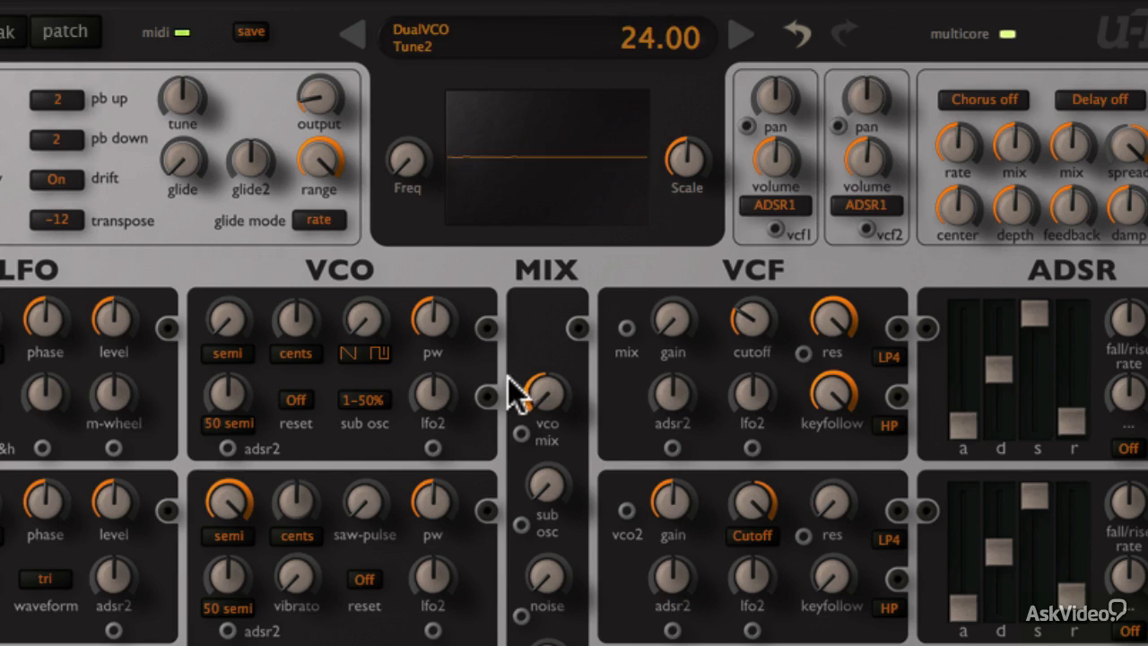
{"action": "left_click_drag", "start_coordinate": [866, 155], "coordinate": [882, 214]}
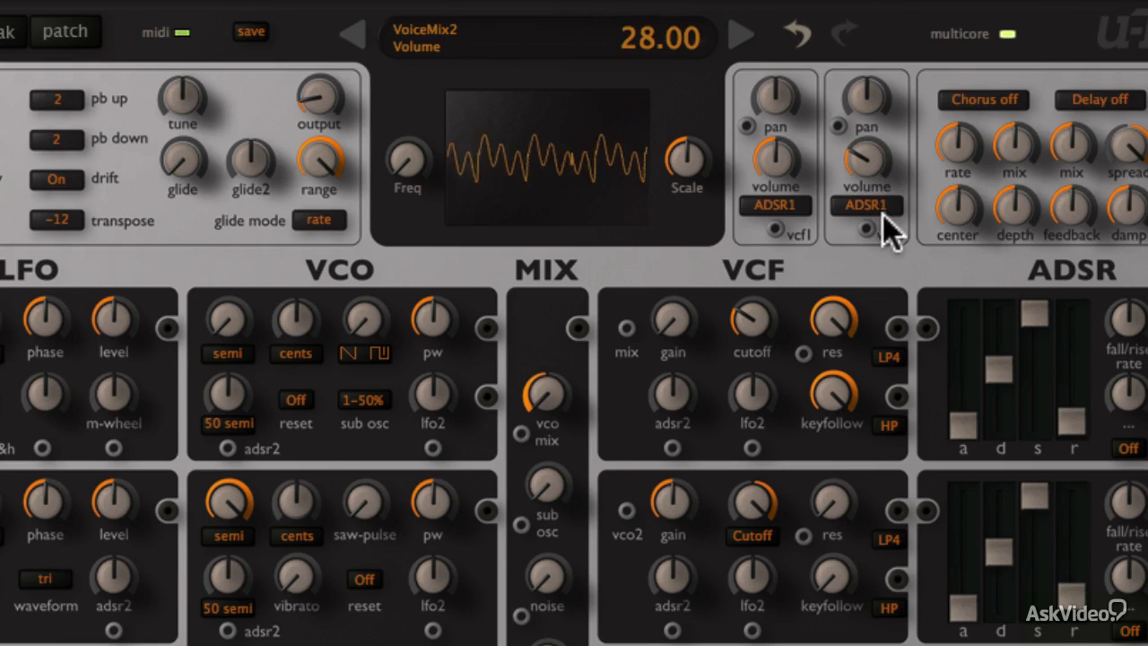
- Set VCF1 cutoff to 52, mute VCF2 volume and lower VCF1 resonance to 16.50
{"action": "left_click_drag", "start_coordinate": [748, 329], "coordinate": [751, 338]}
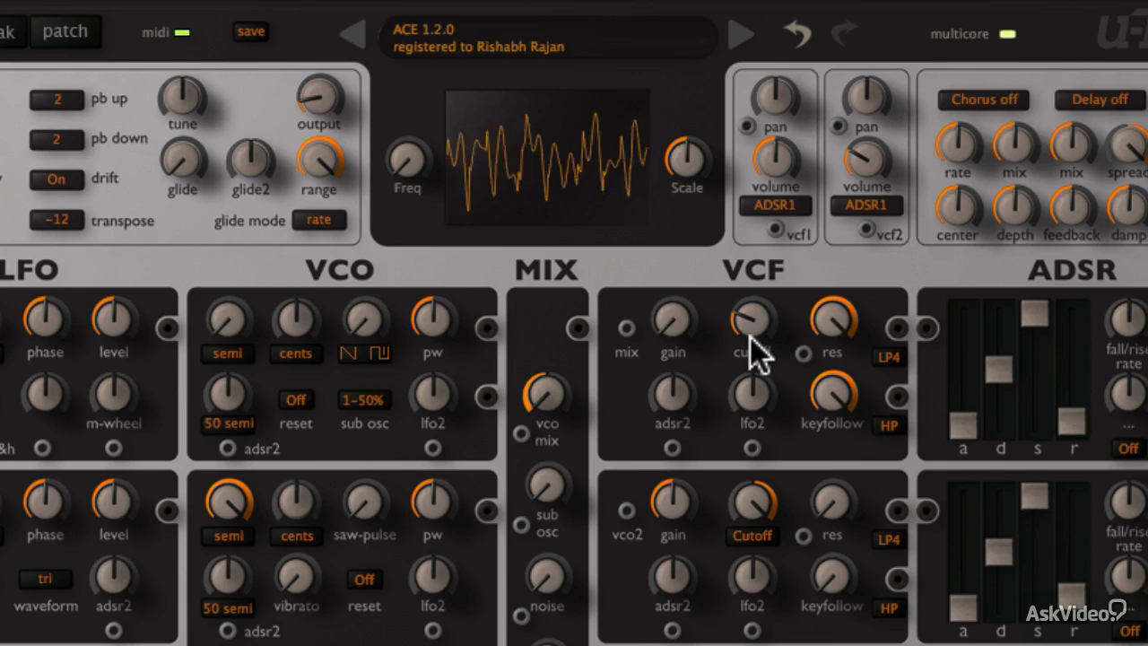
{"action": "left_click_drag", "start_coordinate": [882, 156], "coordinate": [874, 285]}
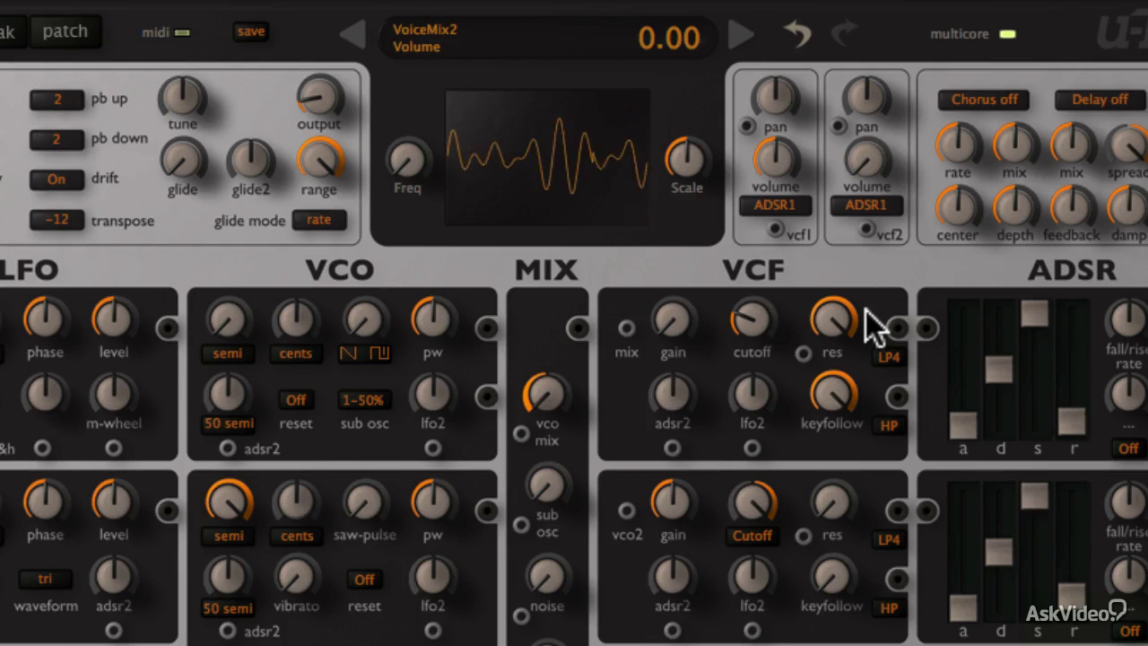
{"action": "left_click_drag", "start_coordinate": [833, 317], "coordinate": [871, 615]}
- Zero VCF1 resonance, raise cutoff to about 62 and reset input gain from -48 to 0
{"action": "left_click", "coordinate": [748, 312]}
{"action": "left_click_drag", "start_coordinate": [749, 313], "coordinate": [749, 279]}
{"action": "left_click", "coordinate": [675, 318]}
{"action": "double_click", "coordinate": [677, 316]}
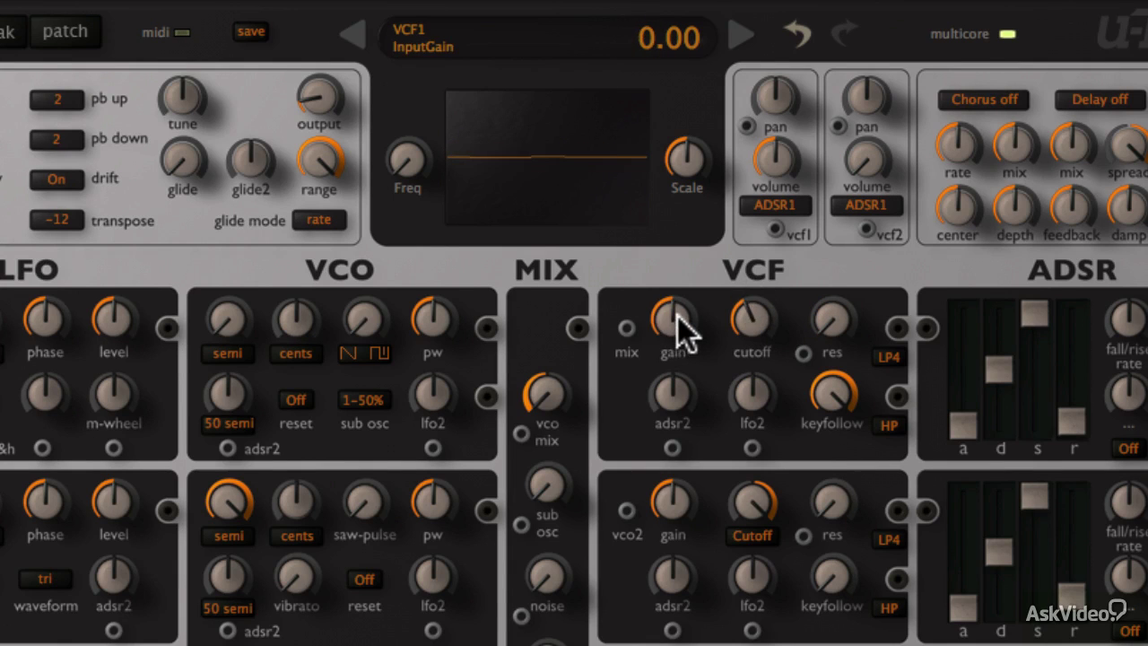
{"action": "left_click_drag", "start_coordinate": [674, 316], "coordinate": [658, 223]}
- Play VCF1 resonance, cutoff and input gain against each other, boosting resonance to 63
{"action": "left_click_drag", "start_coordinate": [844, 323], "coordinate": [801, 264]}
{"action": "left_click", "coordinate": [749, 336]}
{"action": "mouse_move", "coordinate": [744, 325]}
{"action": "left_mouse_down"}
{"action": "mouse_move", "coordinate": [747, 240]}
{"action": "mouse_move", "coordinate": [752, 336]}
{"action": "left_mouse_up"}
{"action": "left_click_drag", "start_coordinate": [684, 327], "coordinate": [671, 303]}
{"action": "left_click", "coordinate": [827, 316]}
{"action": "left_click_drag", "start_coordinate": [827, 313], "coordinate": [812, 240]}
{"action": "left_click_drag", "start_coordinate": [752, 290], "coordinate": [748, 266]}
{"action": "left_click_drag", "start_coordinate": [828, 312], "coordinate": [823, 231]}
{"action": "left_click_drag", "start_coordinate": [668, 330], "coordinate": [688, 400]}
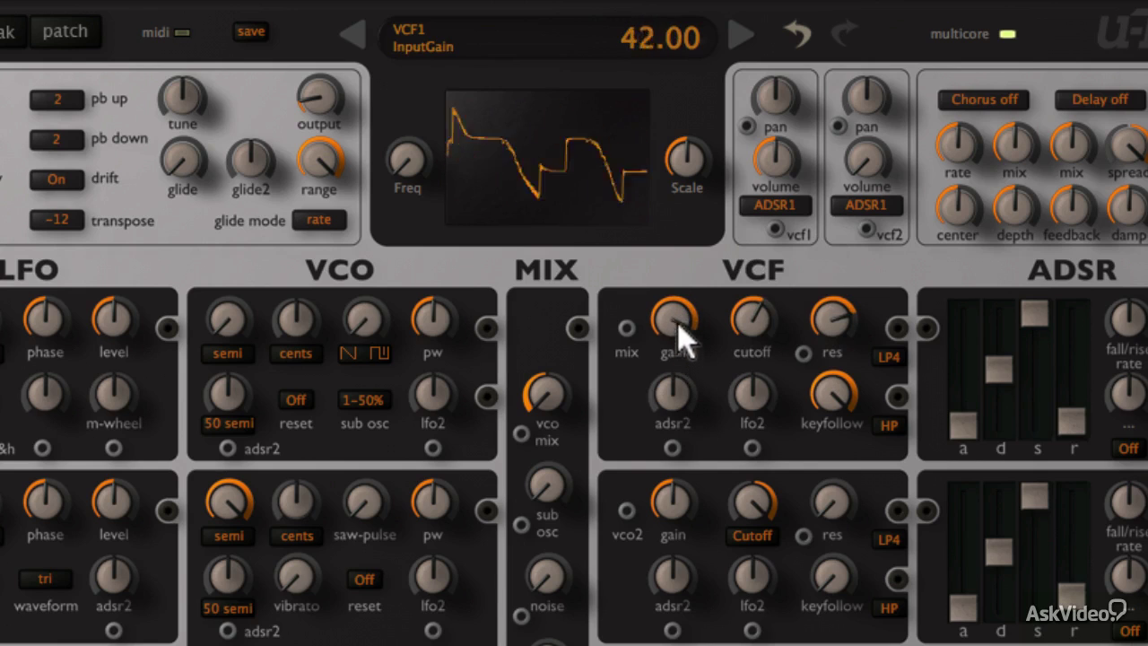
{"action": "left_click_drag", "start_coordinate": [814, 323], "coordinate": [763, 360]}
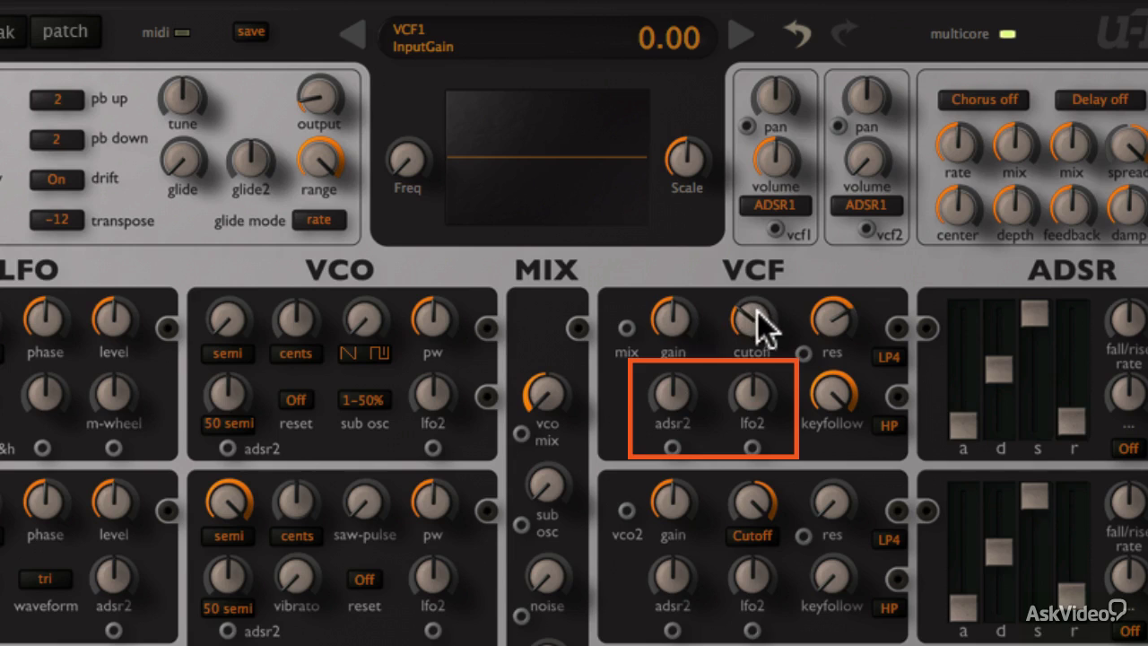
- Turn resonance off, set ADSR2 cutoff modulation to 150, lengthen envelope 2 attack, drop cutoff to 0
{"action": "left_click_drag", "start_coordinate": [828, 323], "coordinate": [857, 588]}
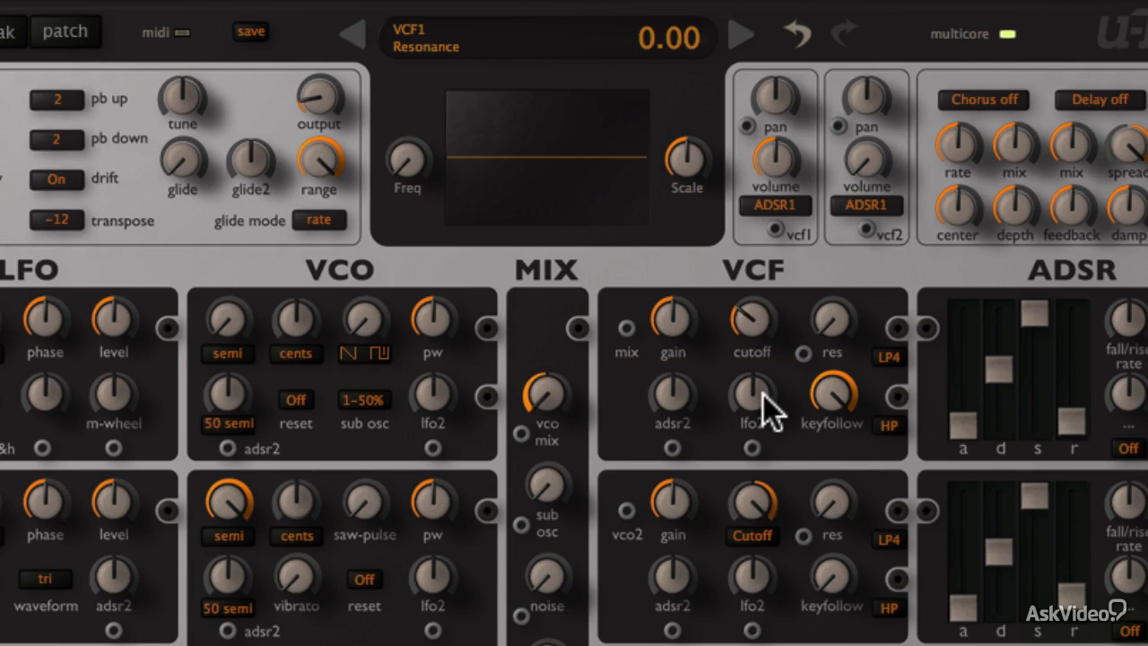
{"action": "left_click", "coordinate": [669, 395]}
{"action": "left_click_drag", "start_coordinate": [669, 395], "coordinate": [659, 258]}
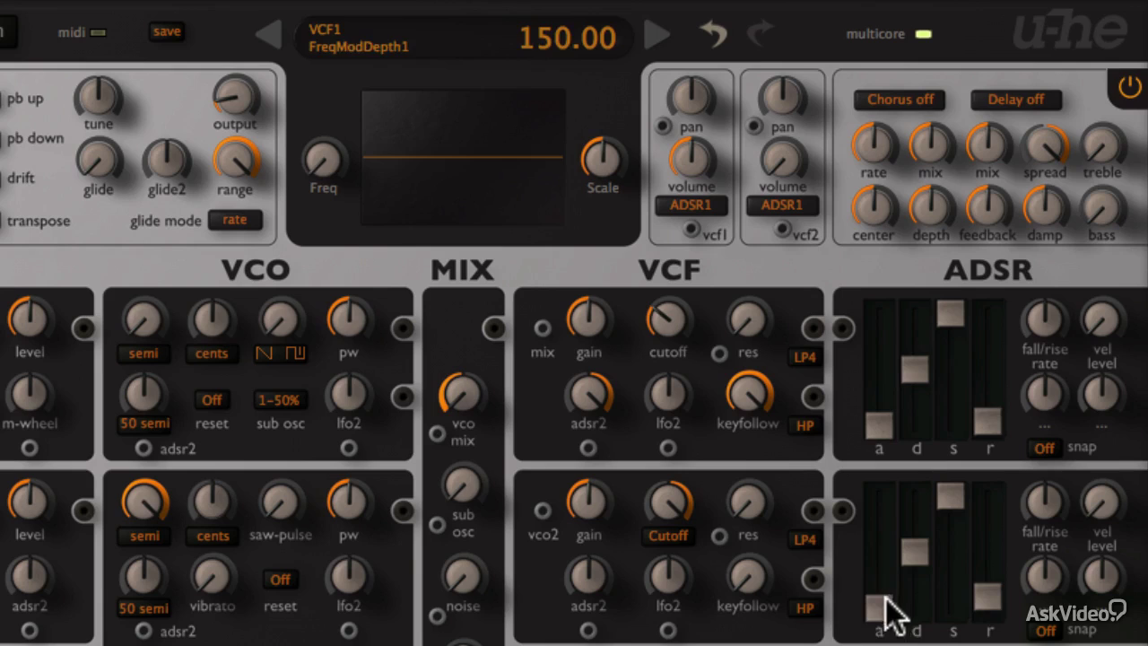
{"action": "mouse_move", "coordinate": [963, 609]}
{"action": "left_mouse_down"}
{"action": "mouse_move", "coordinate": [967, 525]}
{"action": "mouse_move", "coordinate": [950, 606]}
{"action": "left_mouse_up"}
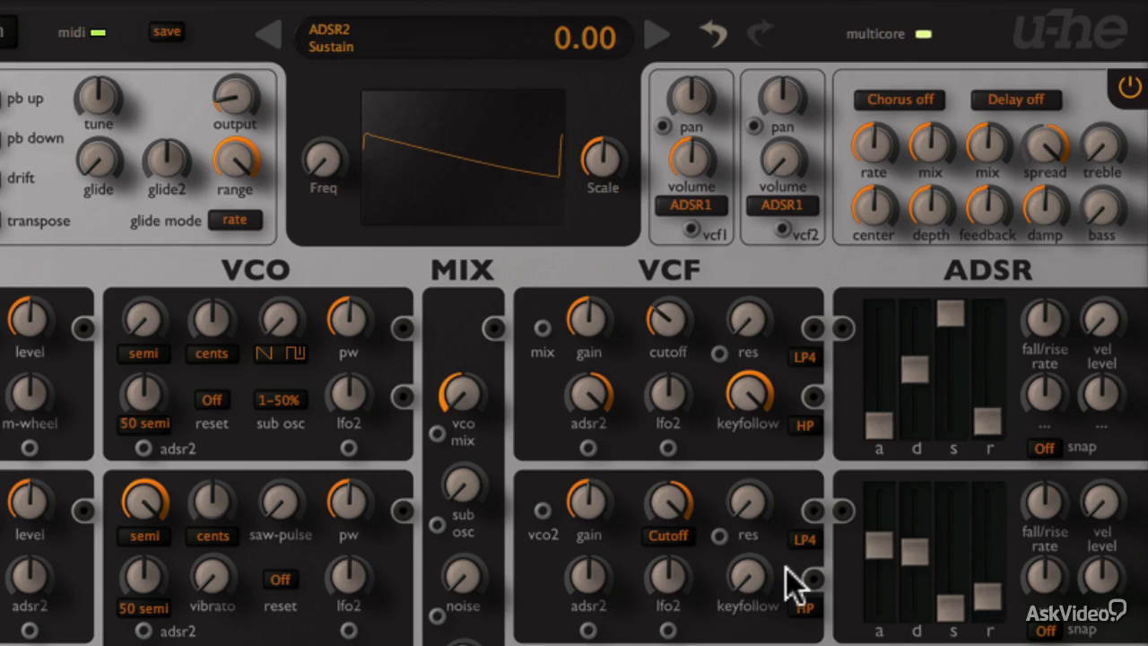
{"action": "left_click_drag", "start_coordinate": [652, 321], "coordinate": [655, 394]}
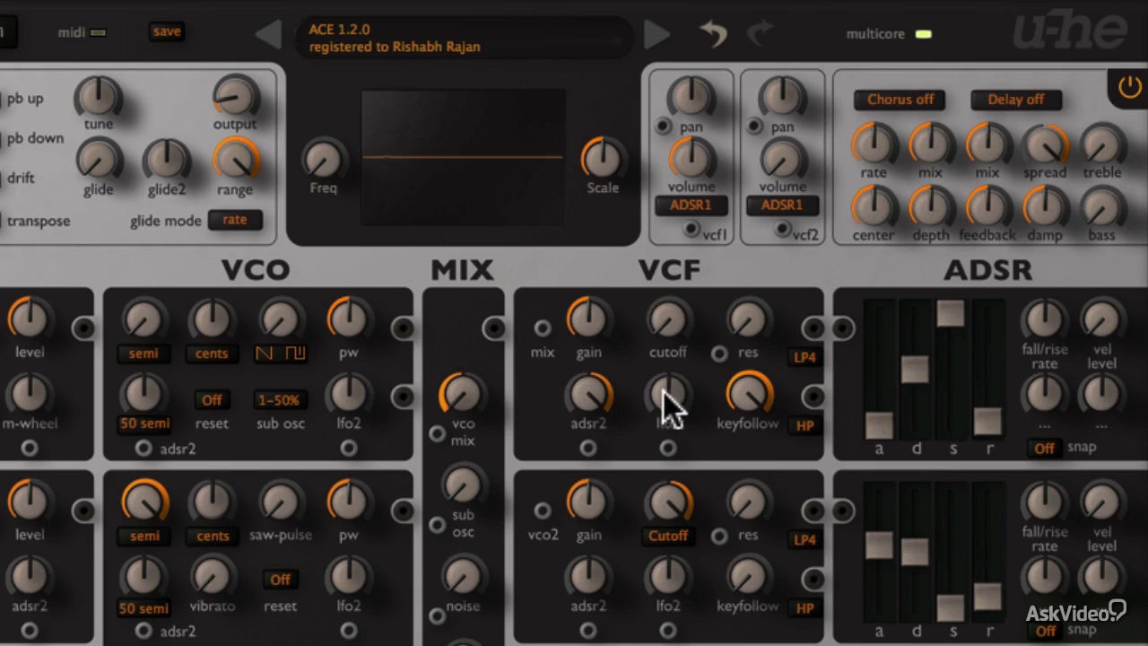
- Add LFO2 modulation to VCF1 cutoff, raise LFO2 tune, and cut ADSR2 depth to 2
{"action": "left_click_drag", "start_coordinate": [663, 392], "coordinate": [645, 299]}
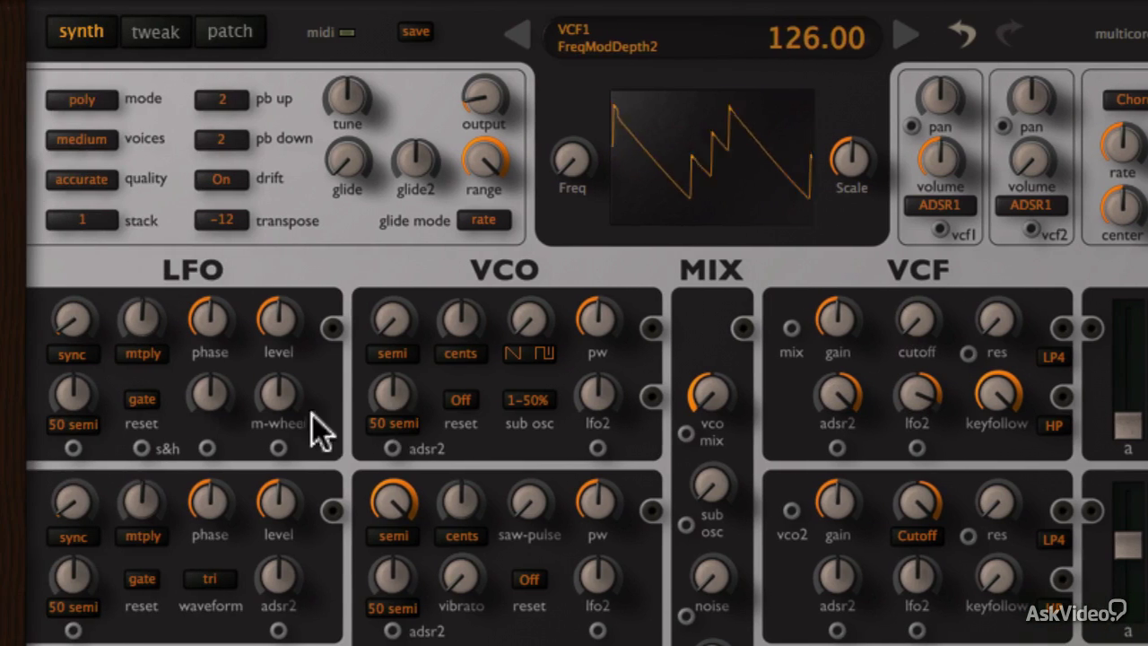
{"action": "left_click_drag", "start_coordinate": [73, 506], "coordinate": [68, 462]}
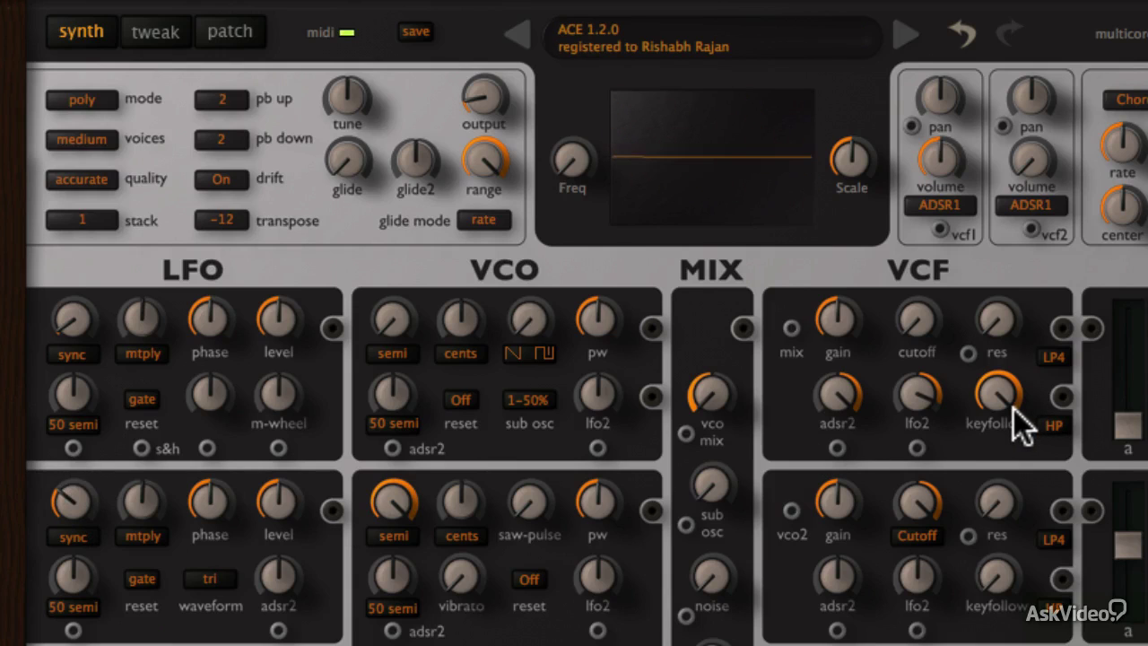
{"action": "left_click_drag", "start_coordinate": [839, 399], "coordinate": [844, 491]}
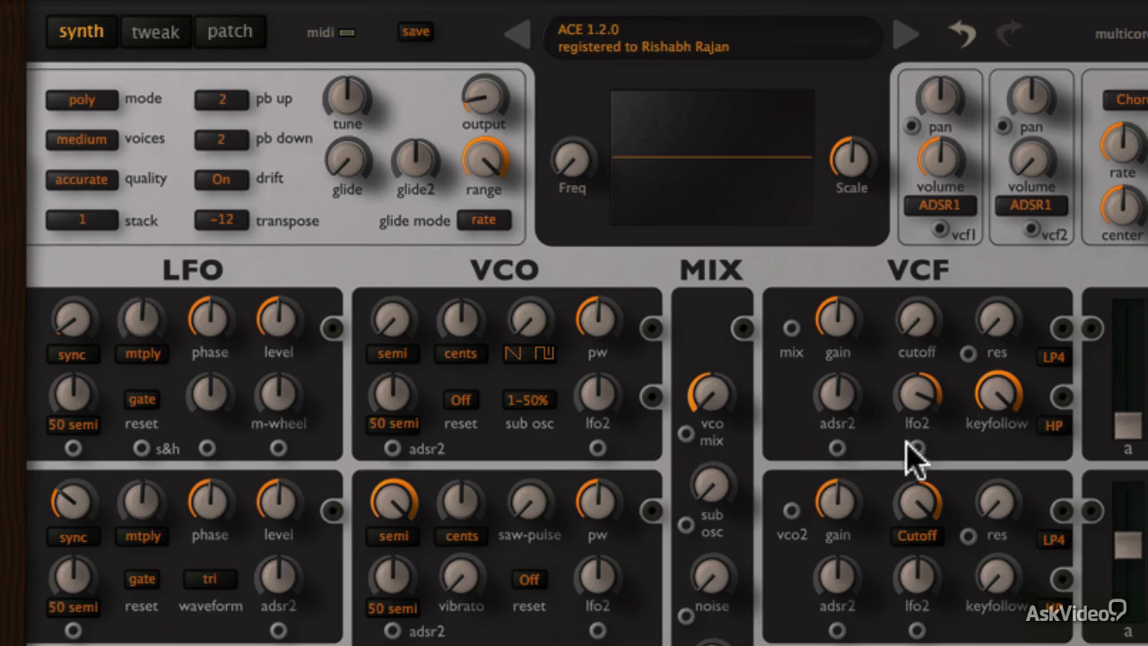
- Reset VCF1's LFO2 modulation to zero and raise the cutoff to 65
{"action": "double_click", "coordinate": [926, 395]}
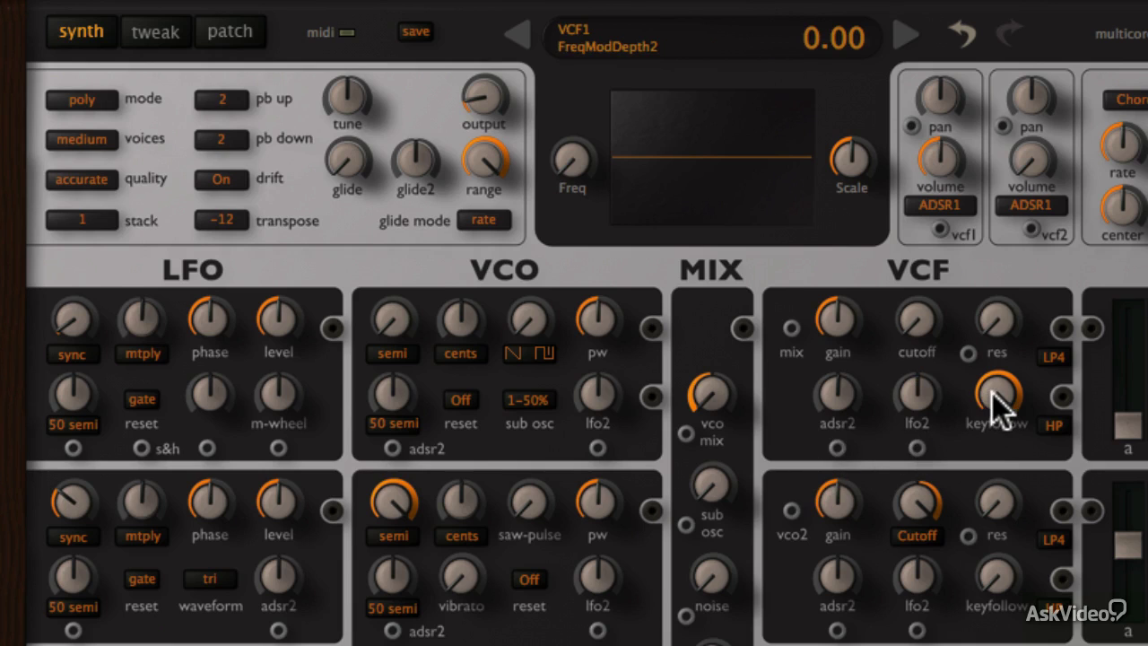
{"action": "left_click", "coordinate": [920, 314]}
{"action": "left_click_drag", "start_coordinate": [920, 313], "coordinate": [919, 223]}
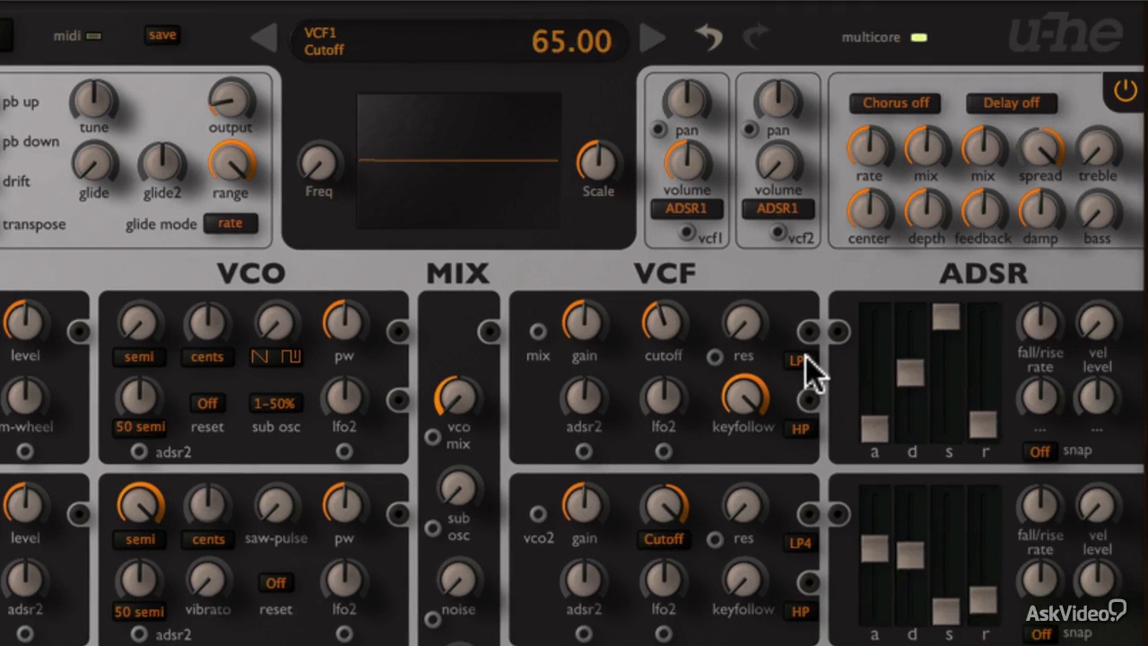
- Switch VCF1 to LP1, sweep cutoff, then step through LP2 and LP3 back to LP4
{"action": "left_click", "coordinate": [1058, 355]}
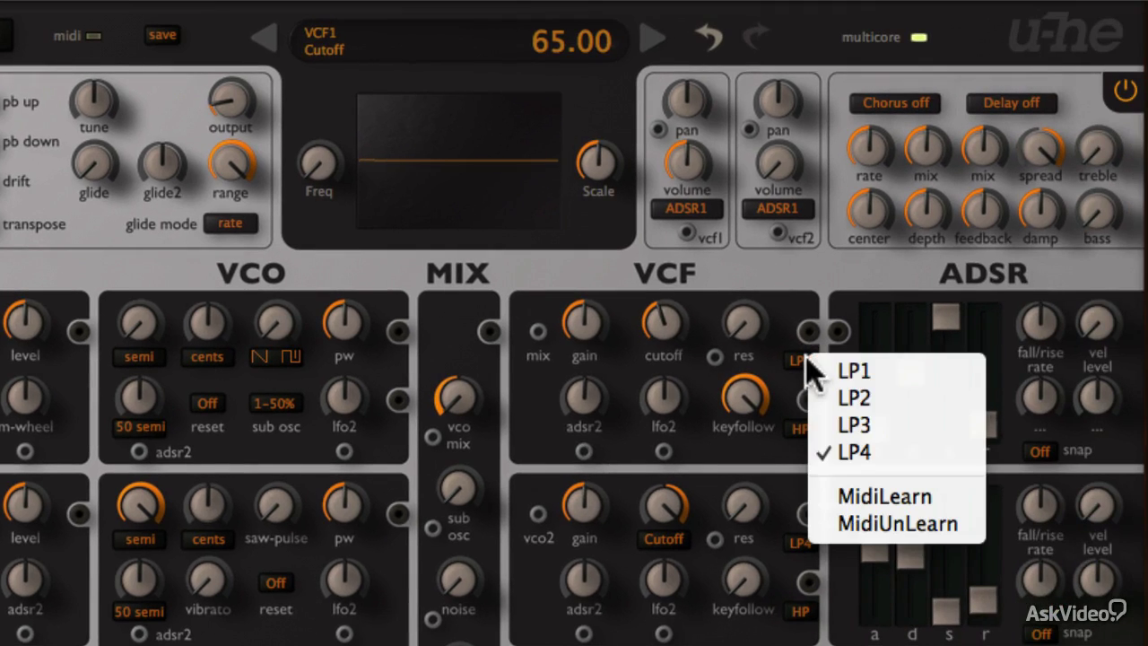
{"action": "left_click", "coordinate": [901, 372]}
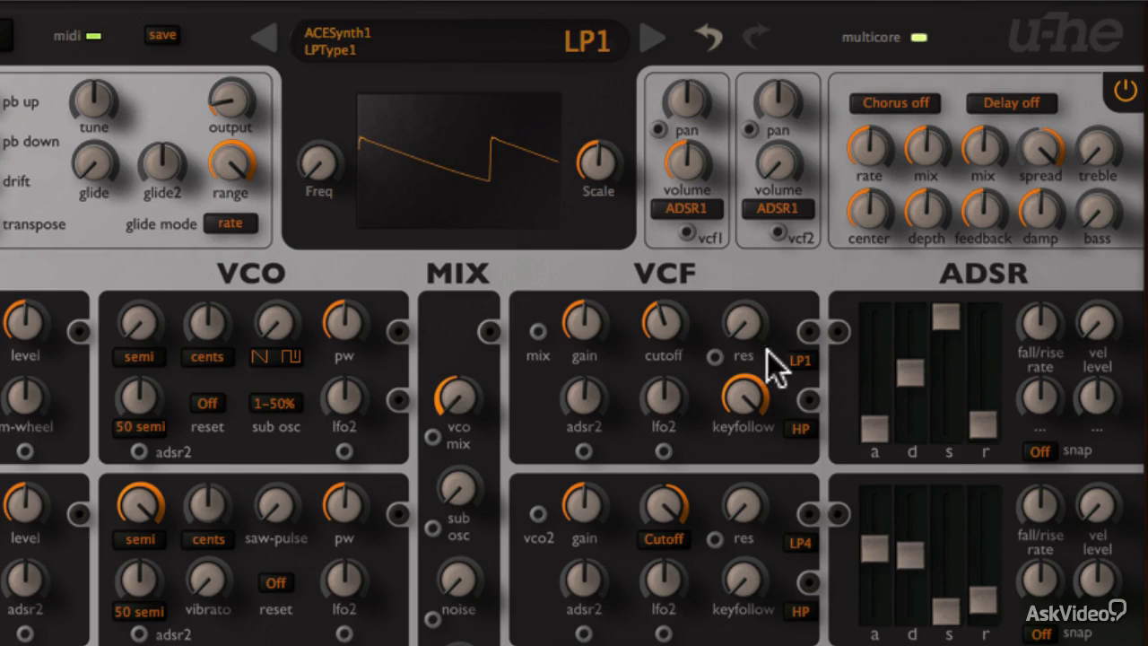
{"action": "left_click_drag", "start_coordinate": [677, 314], "coordinate": [697, 338]}
{"action": "scroll", "coordinate": [804, 360], "scroll_direction": "down", "scroll_amount": 1}
{"action": "scroll", "coordinate": [800, 367], "scroll_direction": "down", "scroll_amount": 1}
{"action": "scroll", "coordinate": [810, 361], "scroll_direction": "down", "scroll_amount": 1}
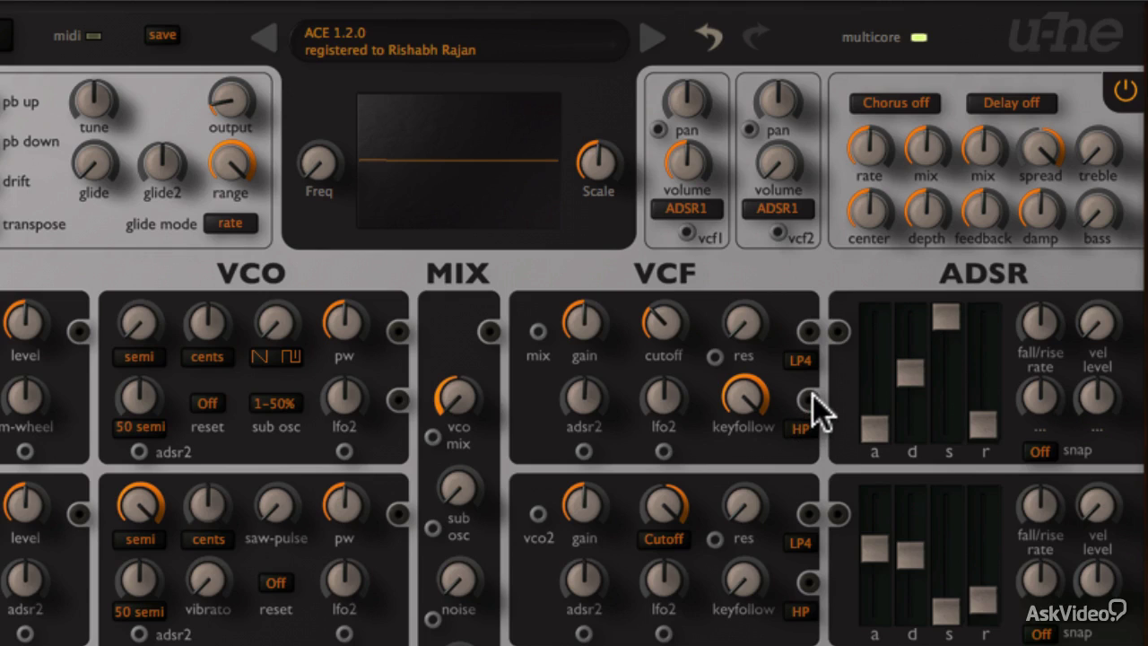
- Keep the second output on HP and cable it into the vcf1 VCA input
{"action": "left_click", "coordinate": [804, 428]}
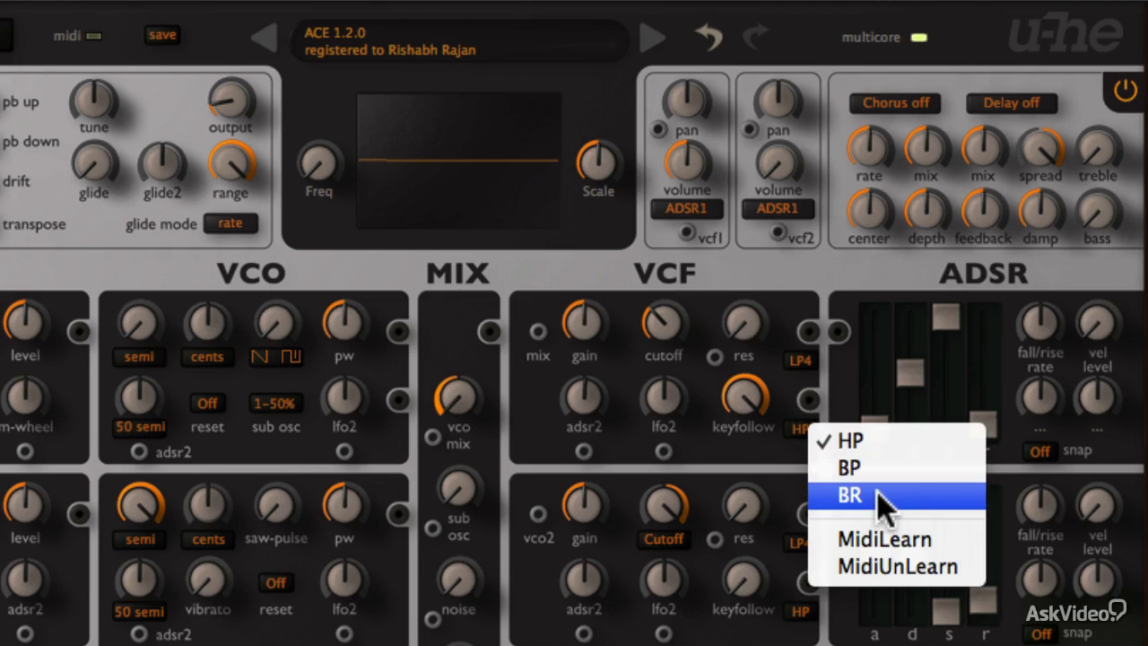
{"action": "left_click", "coordinate": [776, 435]}
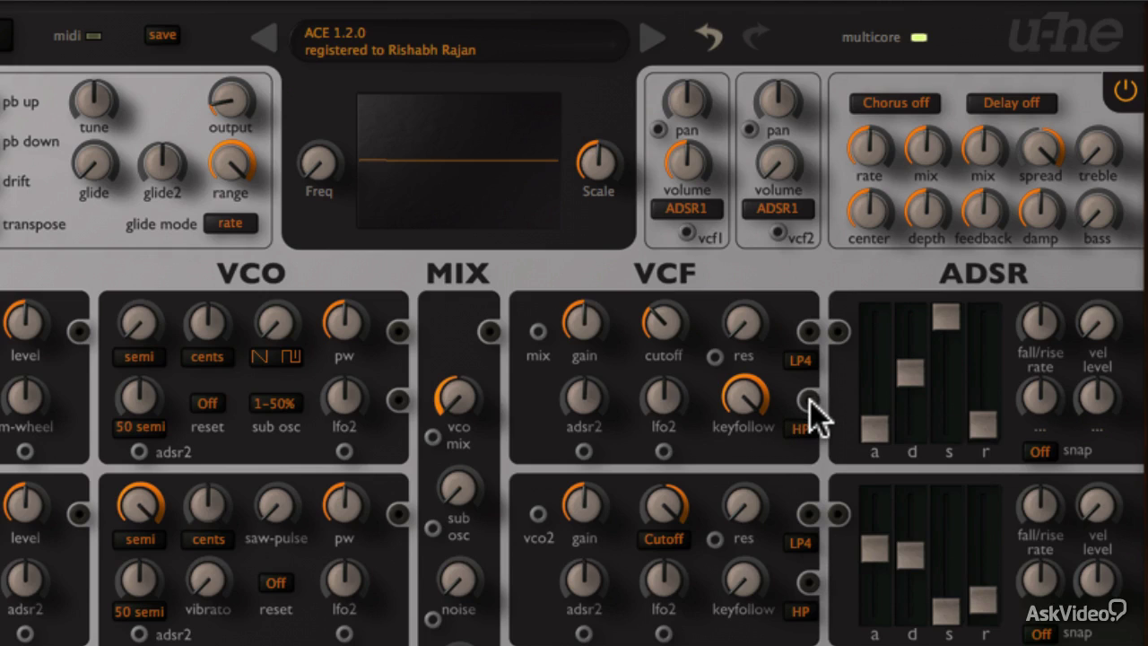
{"action": "left_click_drag", "start_coordinate": [810, 401], "coordinate": [684, 225]}
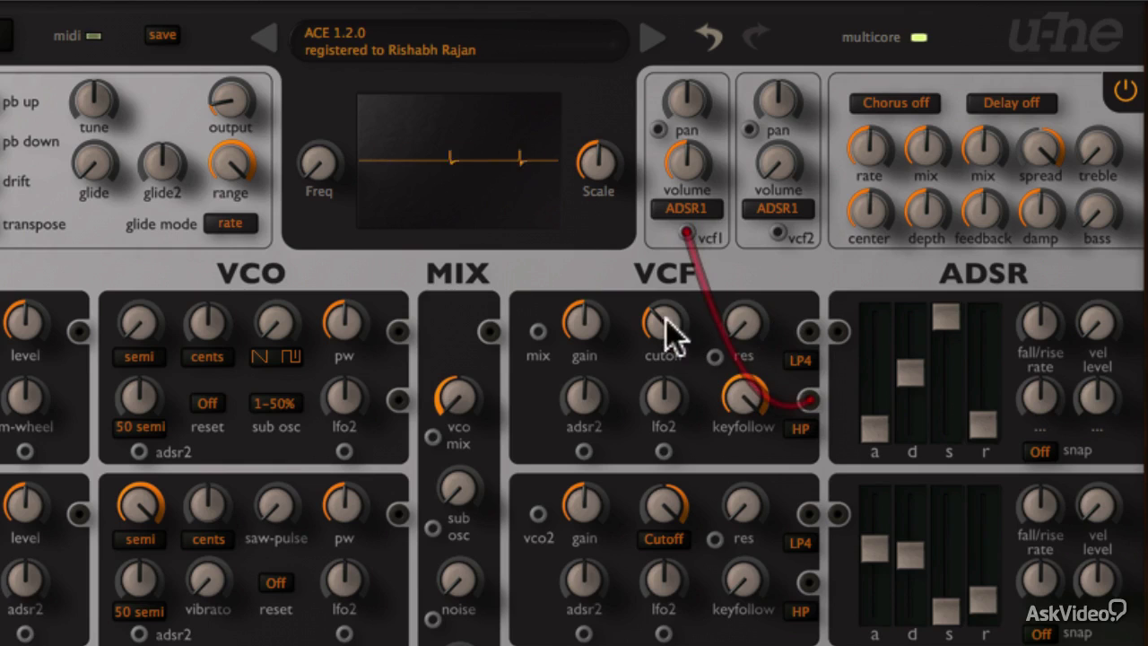
- Set VCF1 input gain to 23, key follow to 7.50, resonance to 45.50 and cutoff to 63
{"action": "left_click_drag", "start_coordinate": [666, 319], "coordinate": [662, 344]}
{"action": "left_click_drag", "start_coordinate": [580, 326], "coordinate": [578, 285]}
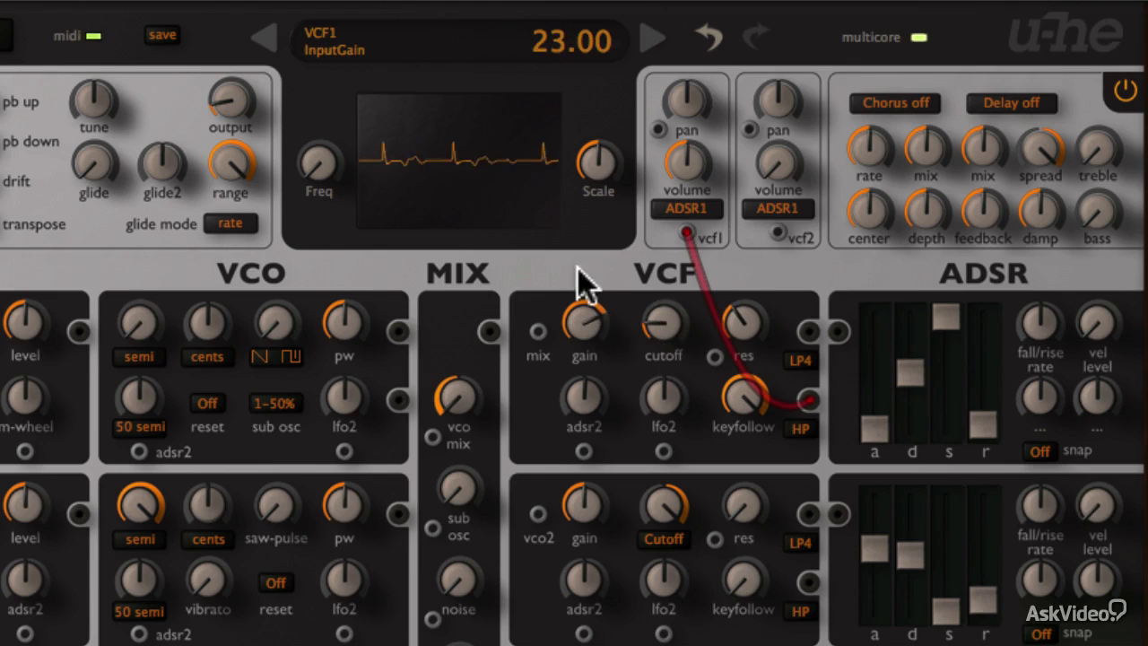
{"action": "mouse_move", "coordinate": [665, 319]}
{"action": "left_mouse_down"}
{"action": "mouse_move", "coordinate": [651, 286]}
{"action": "mouse_move", "coordinate": [660, 308]}
{"action": "left_mouse_up"}
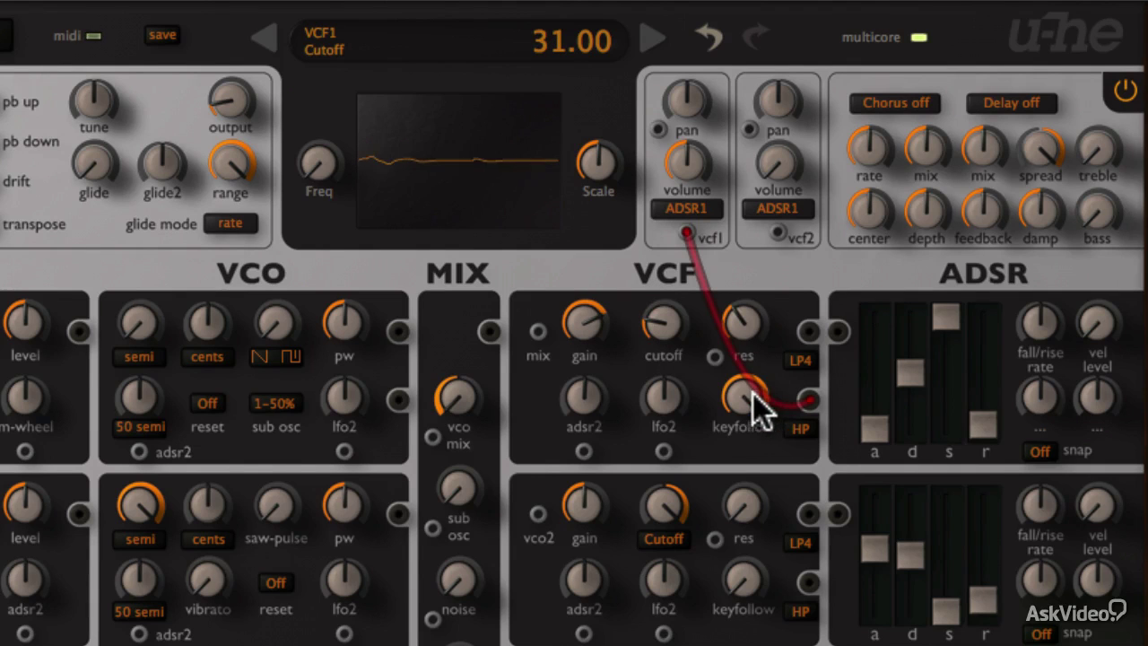
{"action": "left_click_drag", "start_coordinate": [750, 390], "coordinate": [747, 610]}
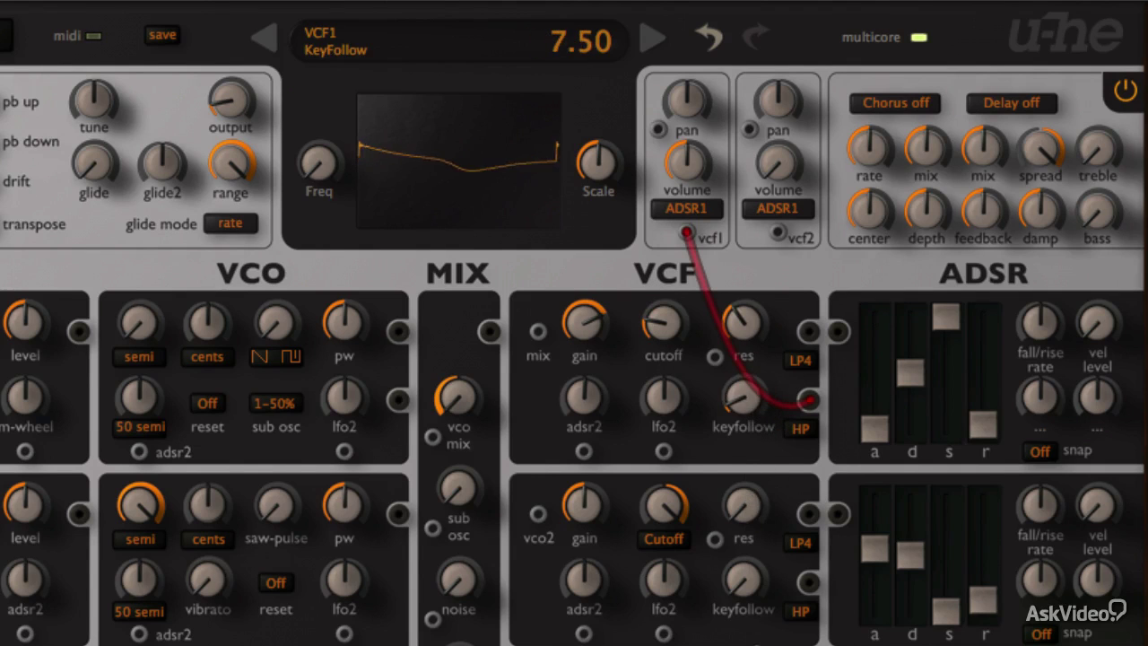
{"action": "left_click_drag", "start_coordinate": [660, 315], "coordinate": [662, 275]}
{"action": "mouse_move", "coordinate": [743, 326]}
{"action": "left_mouse_down"}
{"action": "mouse_move", "coordinate": [744, 269]}
{"action": "mouse_move", "coordinate": [753, 327]}
{"action": "left_mouse_up"}
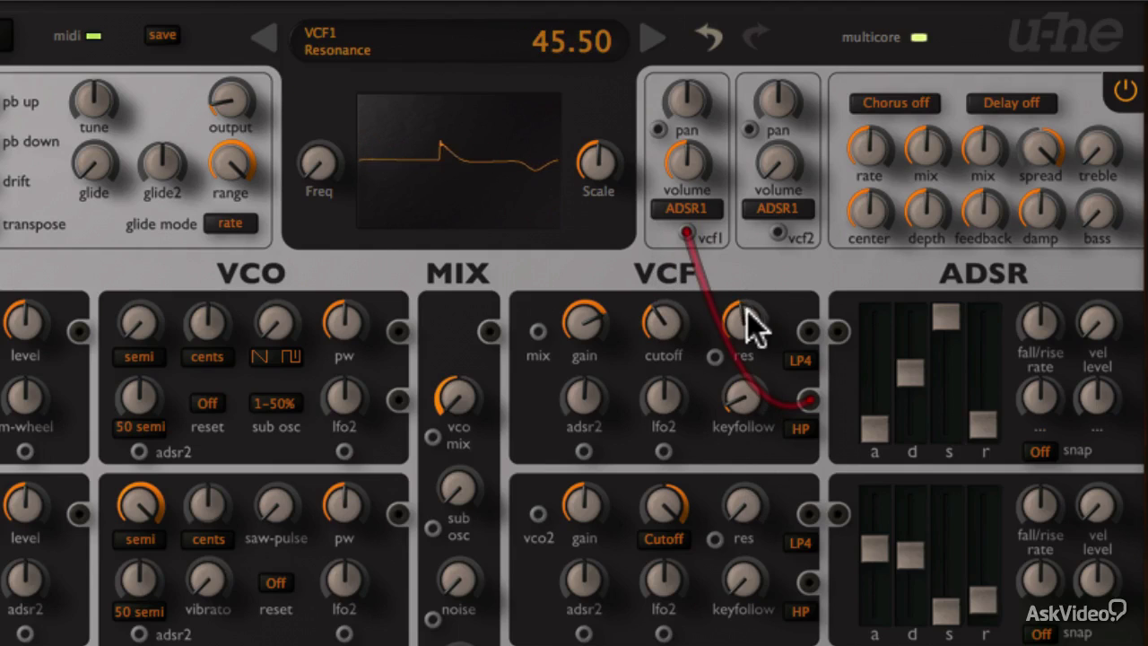
- Switch the second output to band-pass and sweep cutoff around 90 with a gain tweak
{"action": "left_click", "coordinate": [803, 427]}
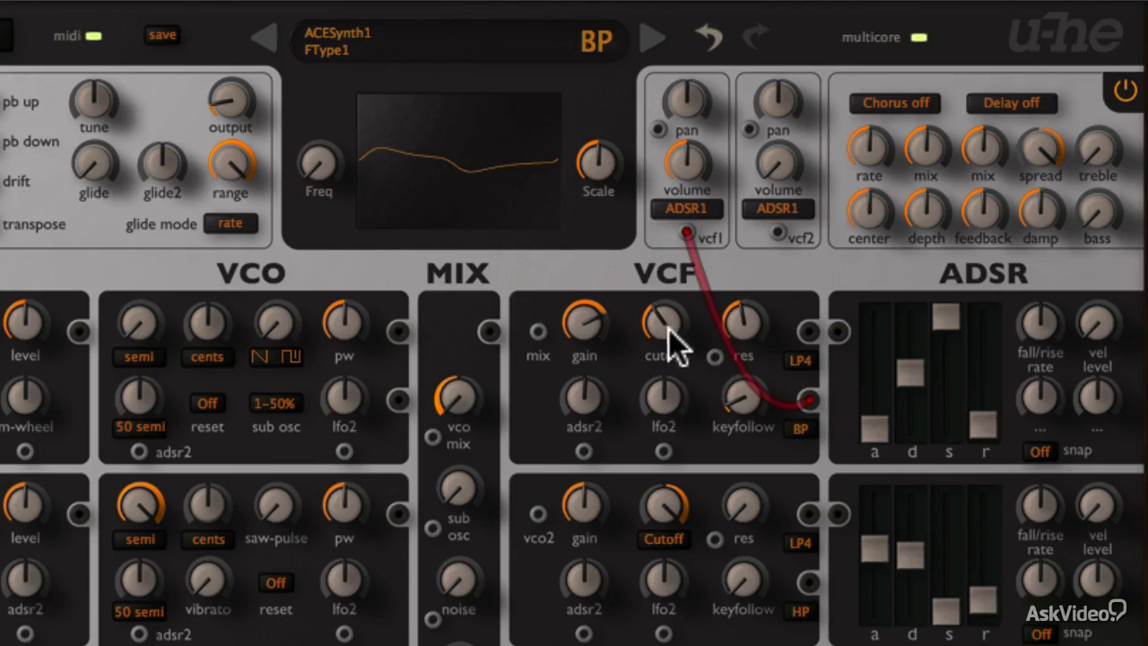
{"action": "left_click_drag", "start_coordinate": [667, 329], "coordinate": [661, 277]}
{"action": "left_click_drag", "start_coordinate": [660, 328], "coordinate": [661, 346]}
{"action": "mouse_move", "coordinate": [583, 322]}
{"action": "left_mouse_down"}
{"action": "mouse_move", "coordinate": [583, 254]}
{"action": "mouse_move", "coordinate": [585, 319]}
{"action": "left_mouse_up"}
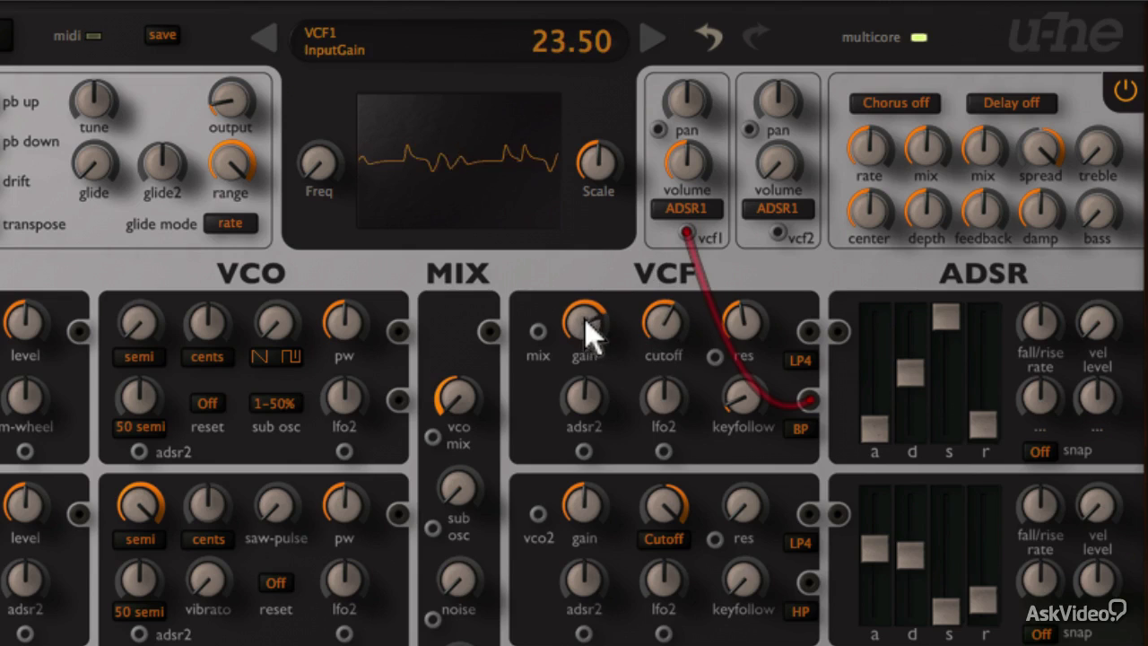
- Switch to band-reject, lower cutoff, gain to 4.50, resonance to 44, then unplug the vcf1 cable
{"action": "left_click", "coordinate": [801, 426]}
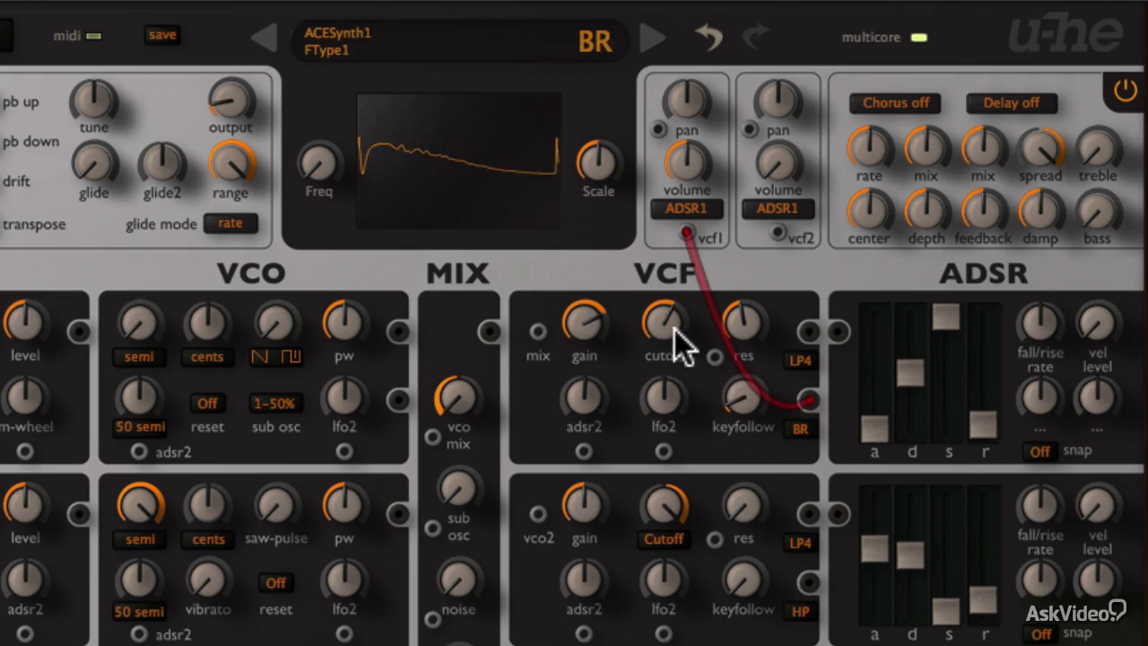
{"action": "left_click_drag", "start_coordinate": [674, 329], "coordinate": [676, 376]}
{"action": "left_click", "coordinate": [582, 327]}
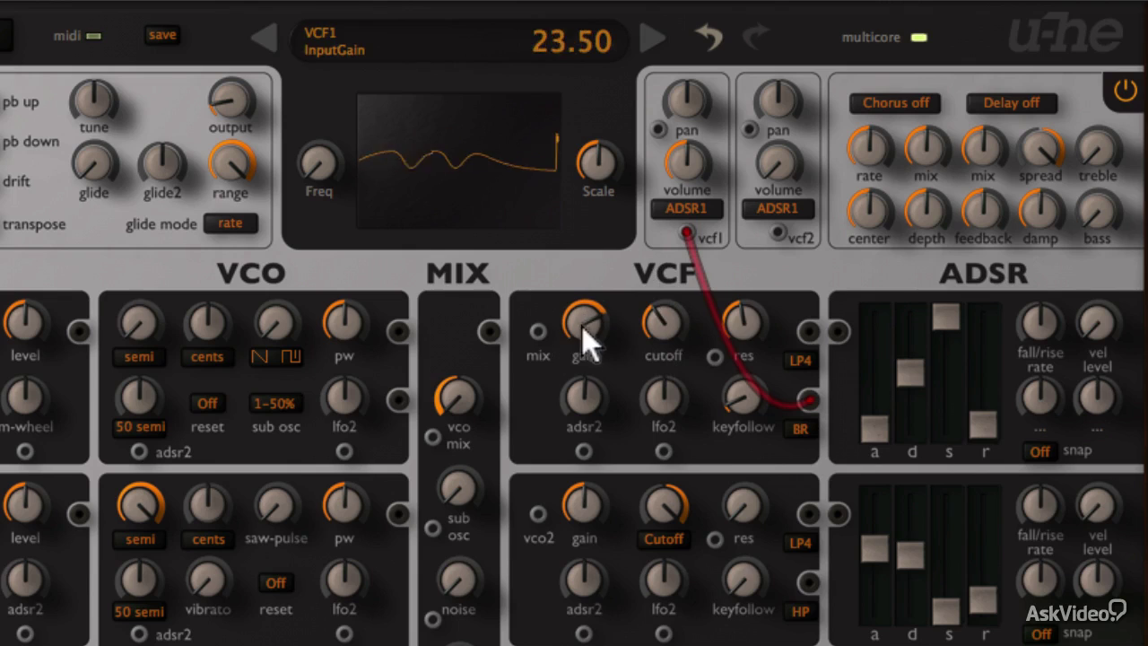
{"action": "left_click_drag", "start_coordinate": [582, 327], "coordinate": [590, 380]}
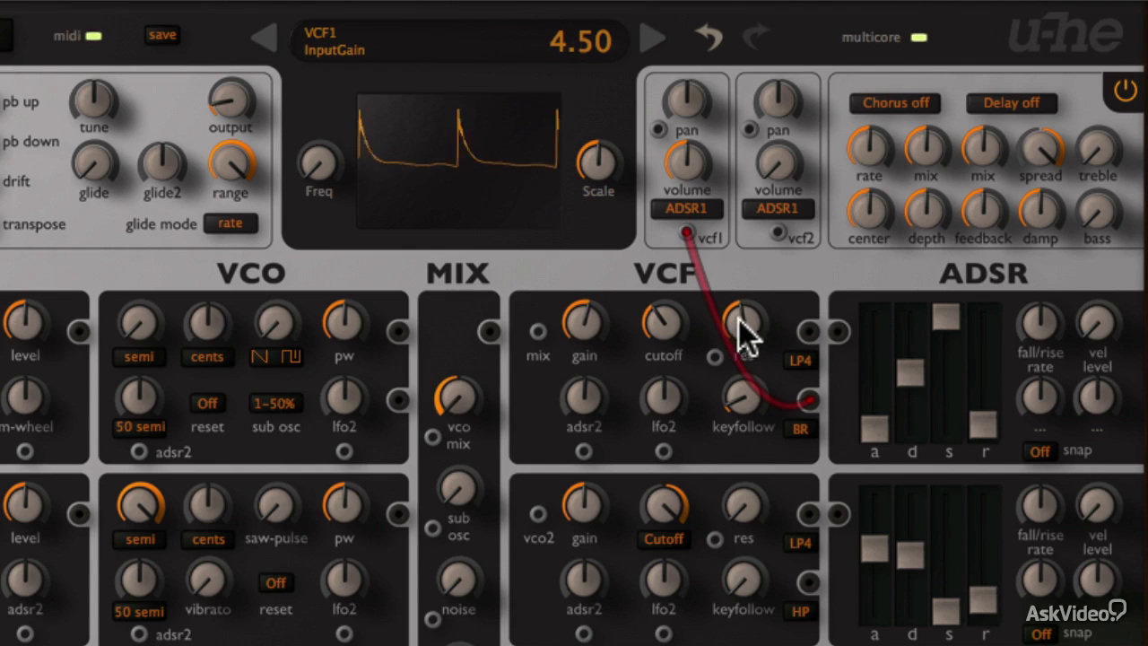
{"action": "mouse_move", "coordinate": [739, 320]}
{"action": "left_mouse_down"}
{"action": "mouse_move", "coordinate": [737, 281]}
{"action": "mouse_move", "coordinate": [752, 351]}
{"action": "mouse_move", "coordinate": [750, 322]}
{"action": "left_mouse_up"}
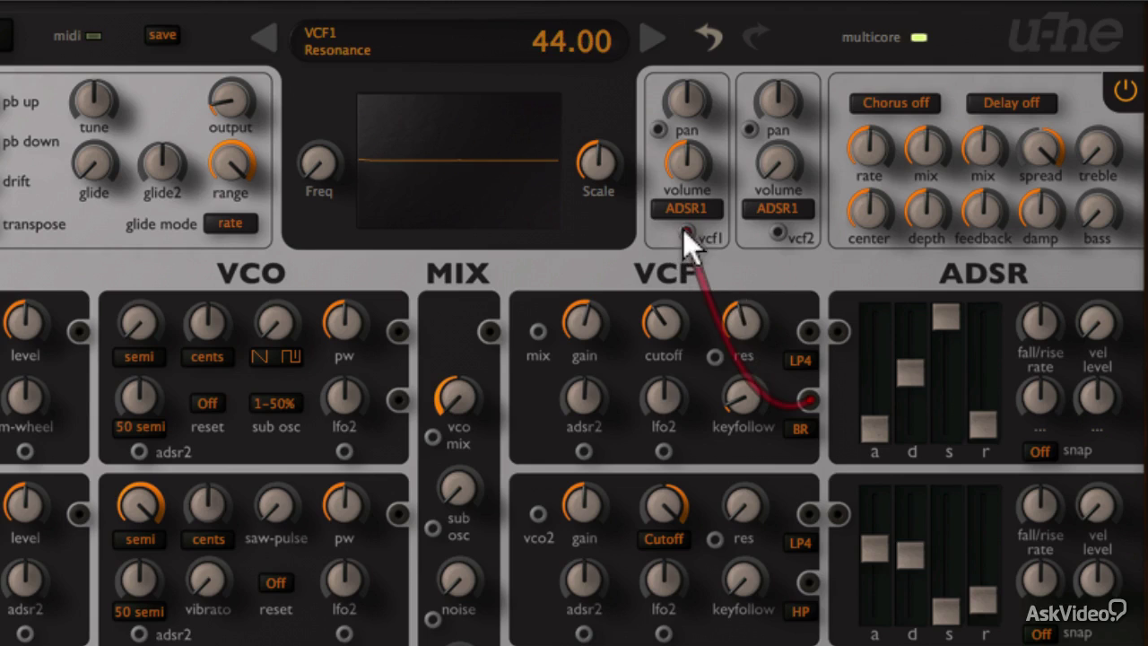
{"action": "left_click_drag", "start_coordinate": [686, 233], "coordinate": [720, 256]}
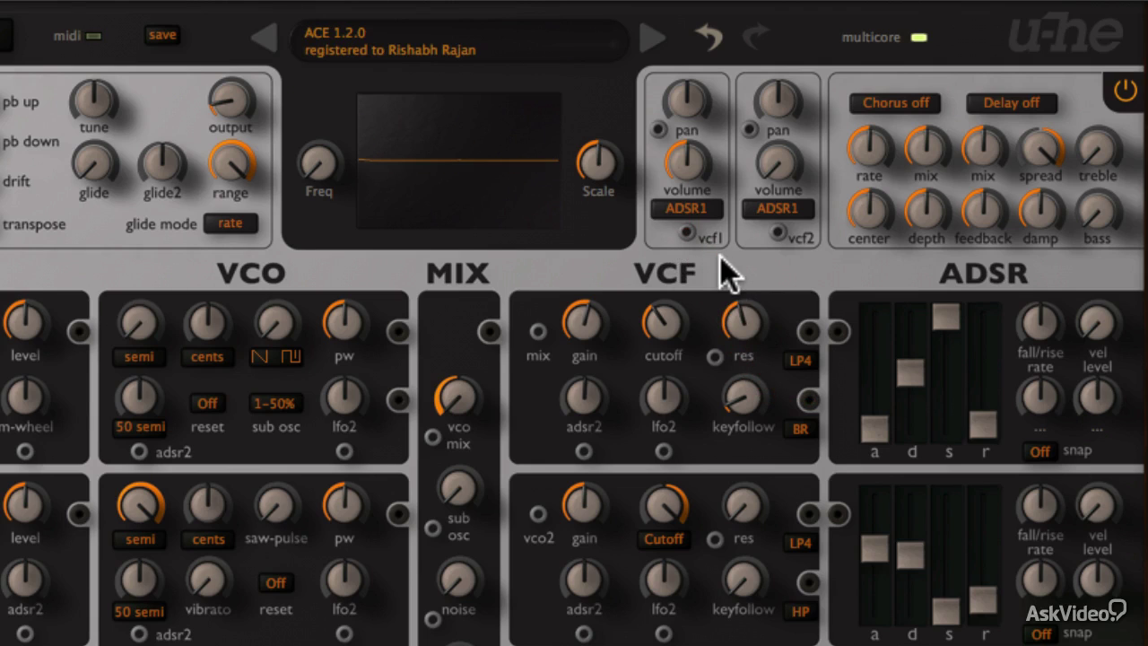